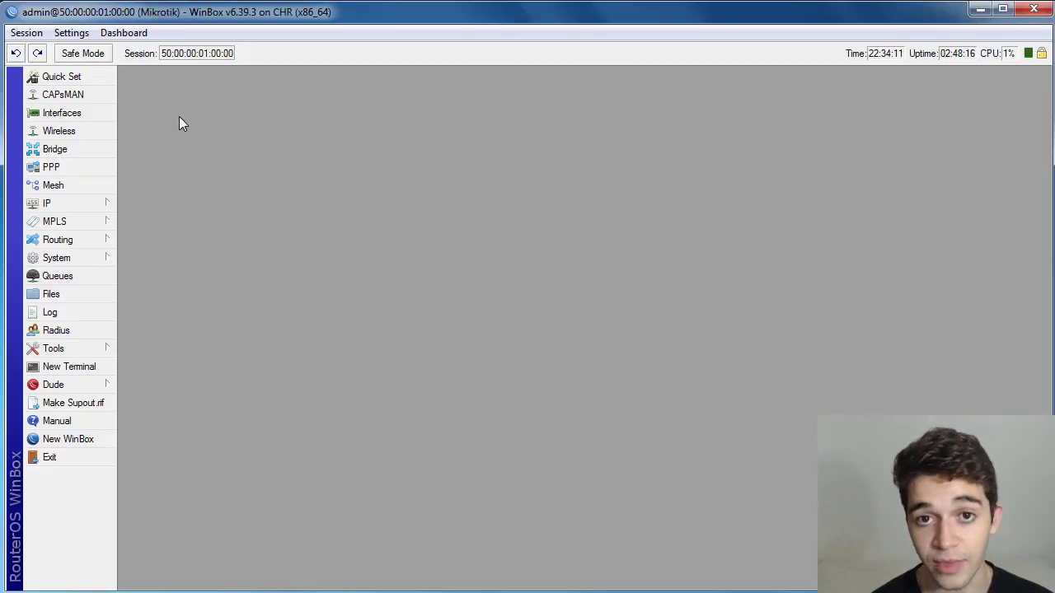
# Open the 8.8.8.8 host entry in Netwatch and move its window up over the host list
pyautogui.click(85, 354)
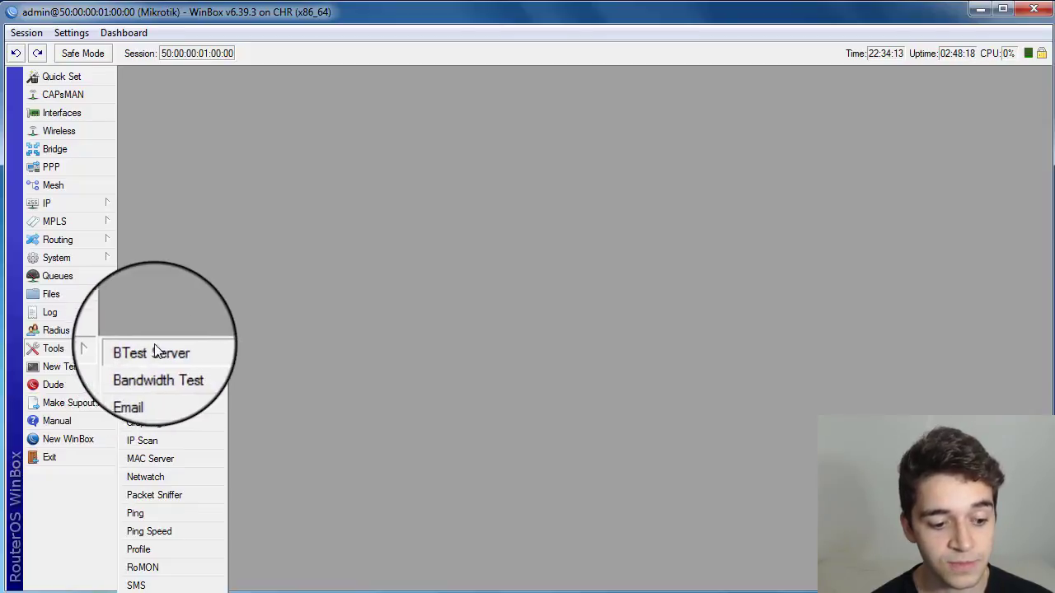
pyautogui.click(172, 477)
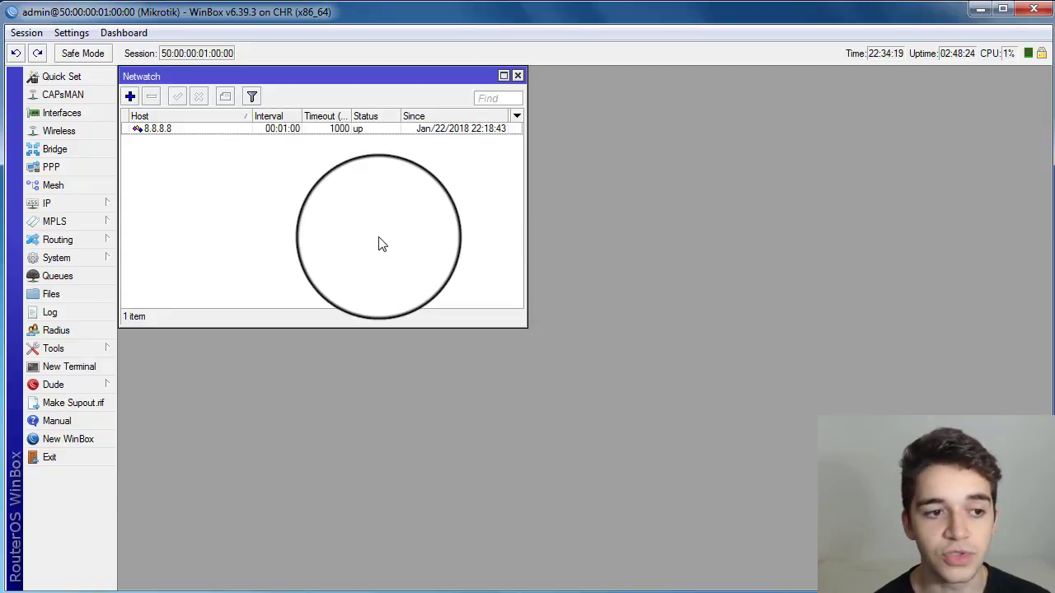
pyautogui.doubleClick(183, 134)
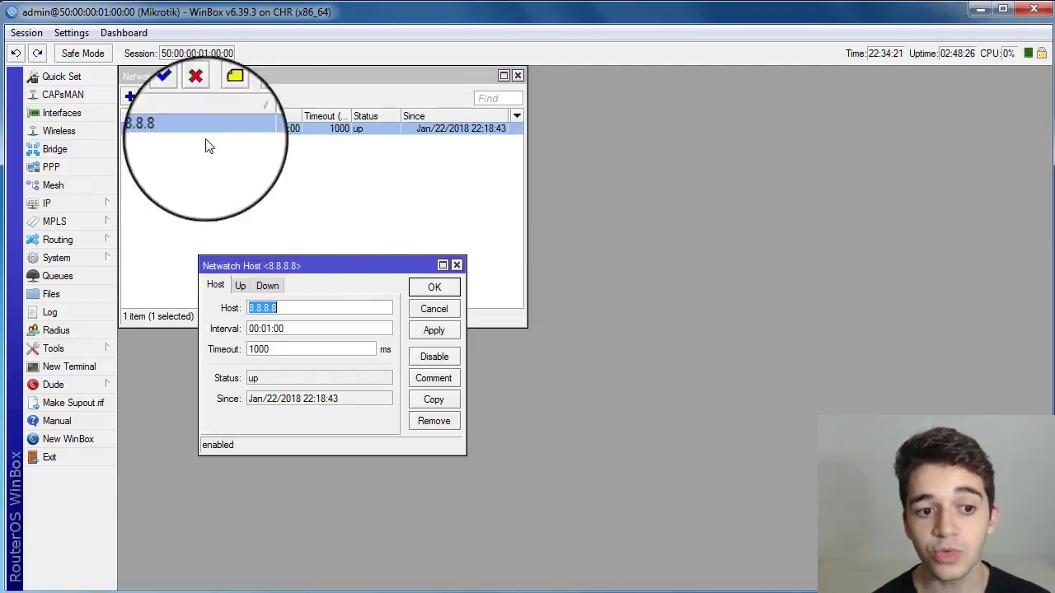
pyautogui.moveTo(290, 264); pyautogui.dragTo(252, 162)
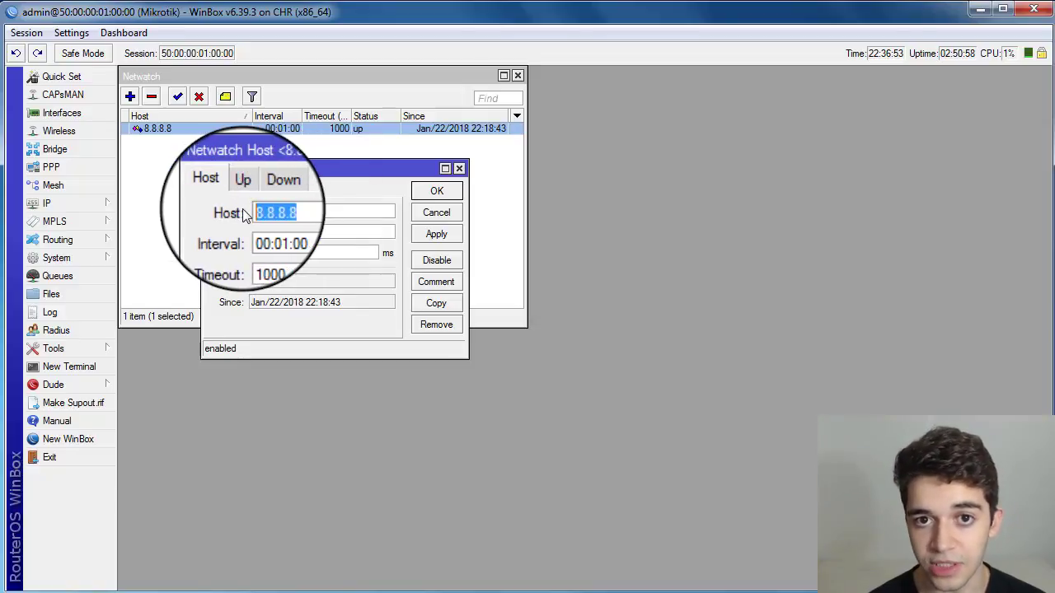
# Set the Netwatch host's check interval to 00:00:03
pyautogui.click(295, 211)
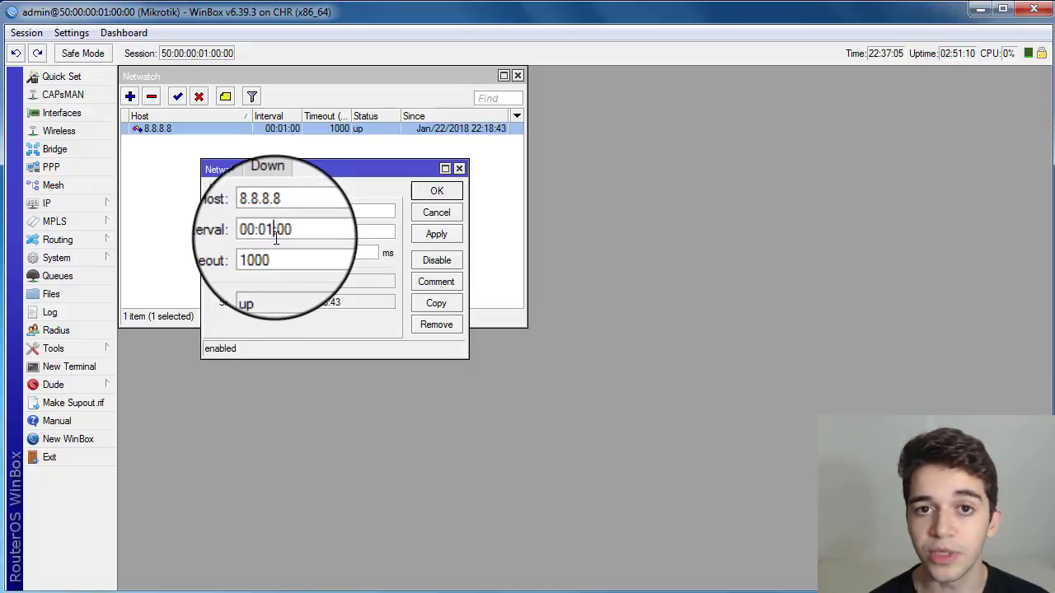
pyautogui.moveTo(276, 239); pyautogui.dragTo(271, 232)
pyautogui.write('0')
pyautogui.press('End')
pyautogui.press('BackSpace')
pyautogui.write('3')
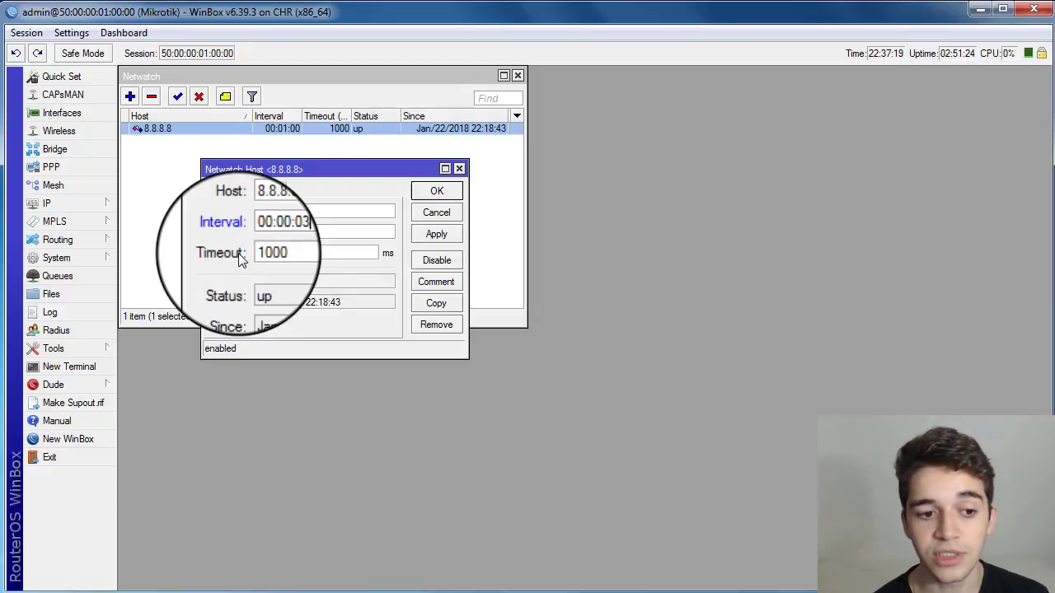
# Set the Netwatch host's timeout to 150 ms
pyautogui.click(279, 252)
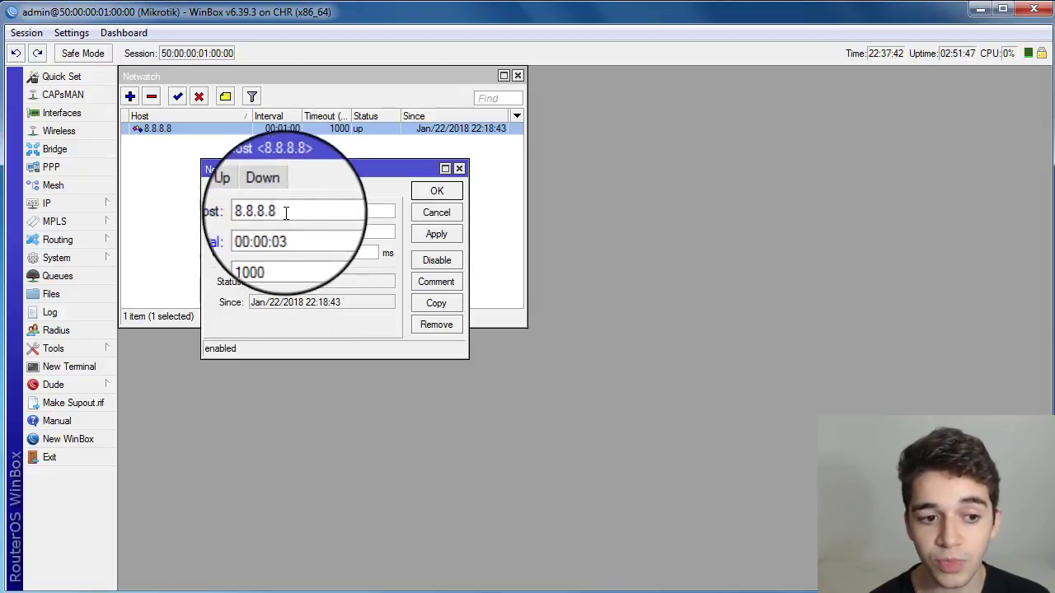
pyautogui.moveTo(294, 250); pyautogui.dragTo(222, 257)
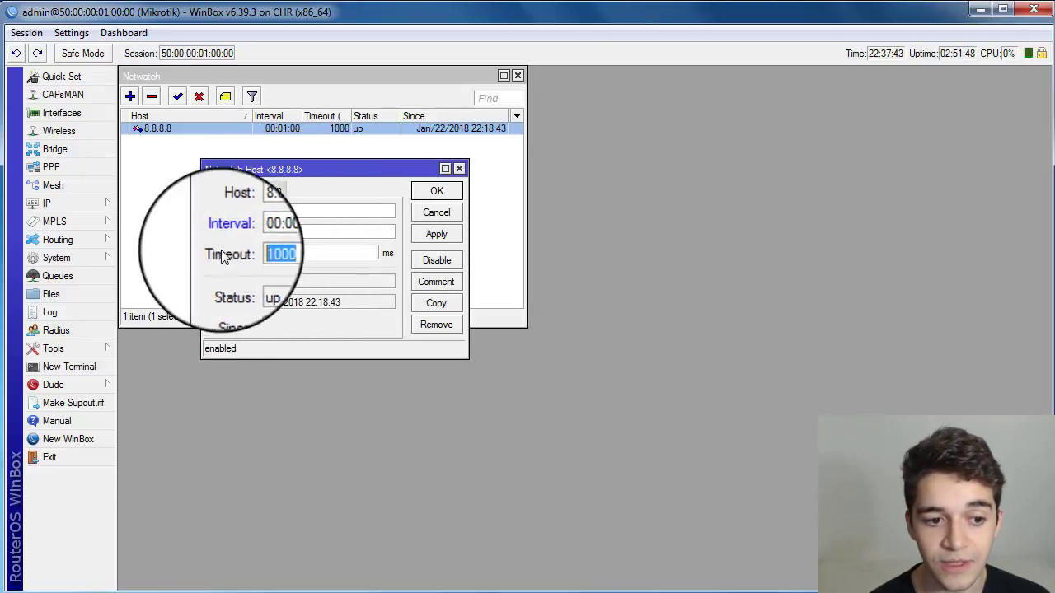
pyautogui.click(291, 252)
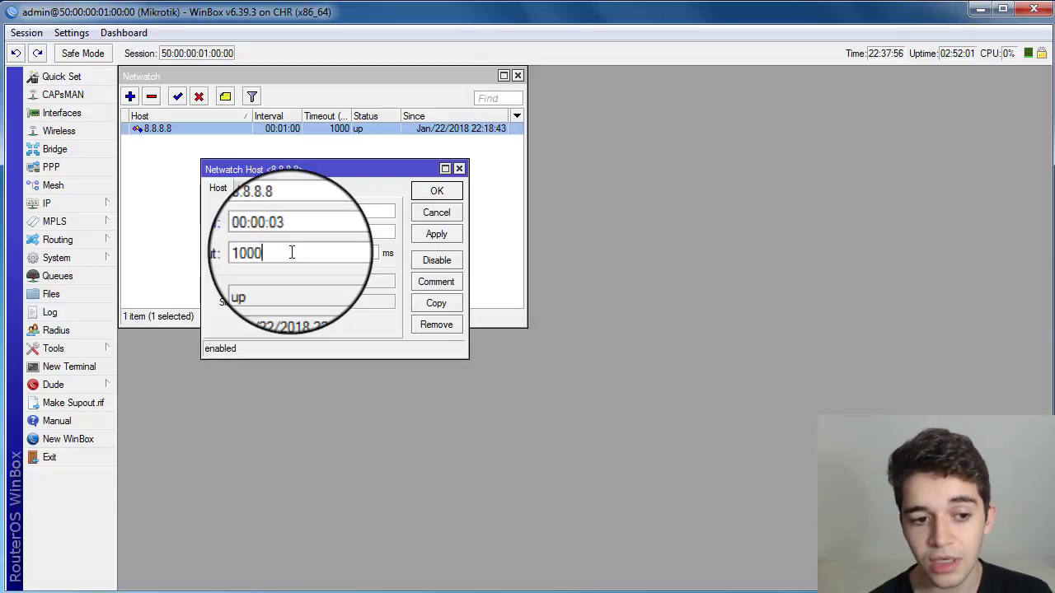
pyautogui.moveTo(291, 252); pyautogui.dragTo(212, 253)
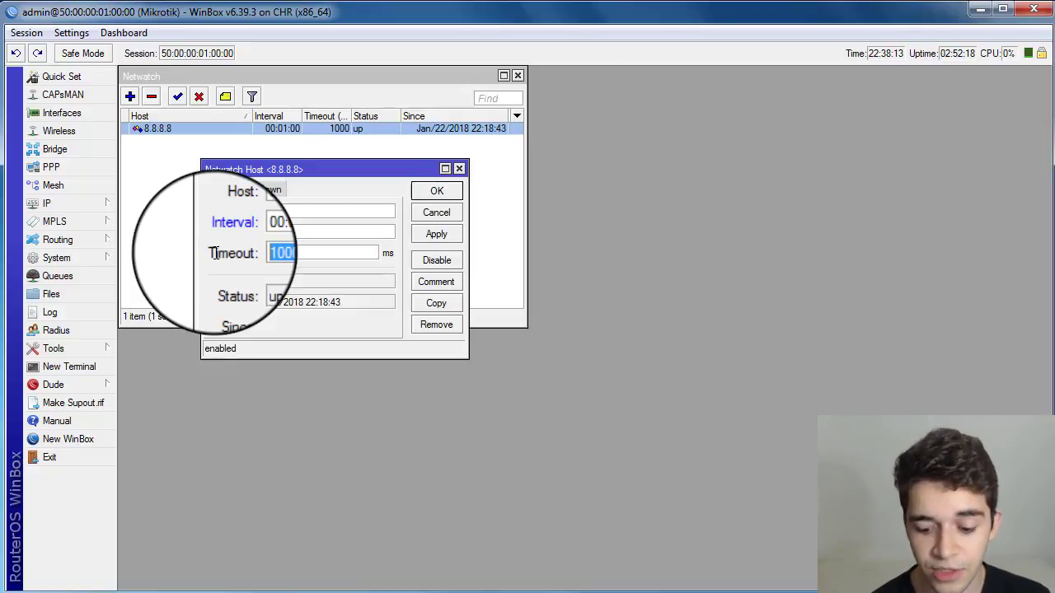
pyautogui.write('150')
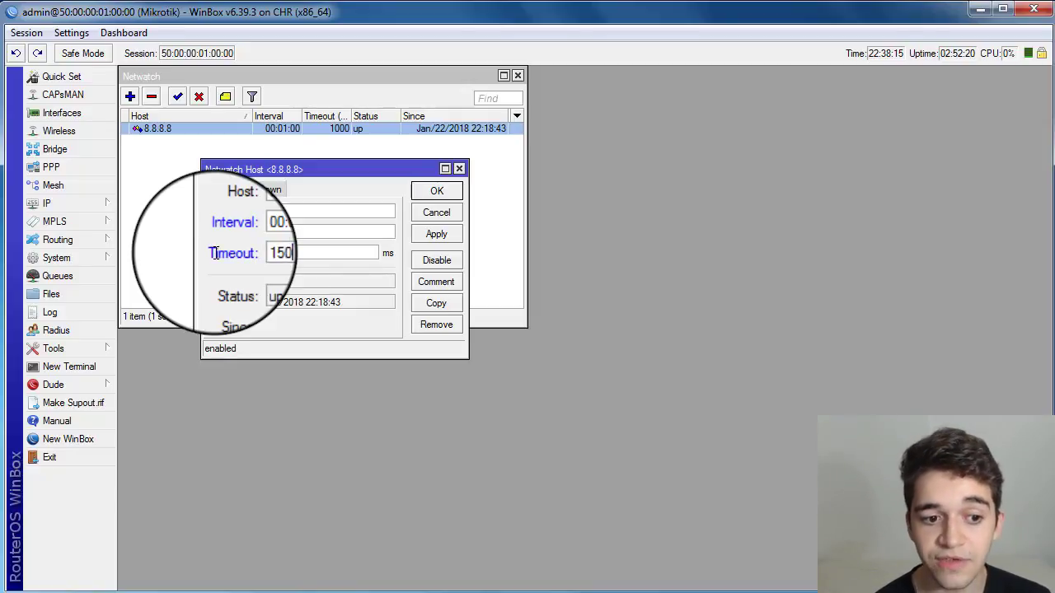
# Set the Netwatch host's timeout back to 1000 ms
pyautogui.doubleClick(291, 251)
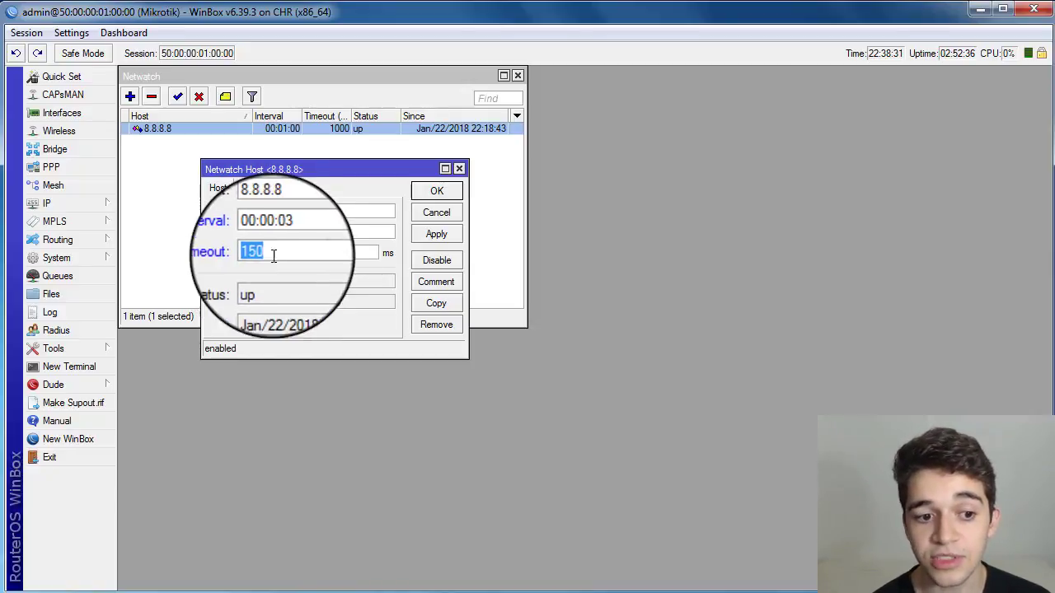
pyautogui.click(276, 253)
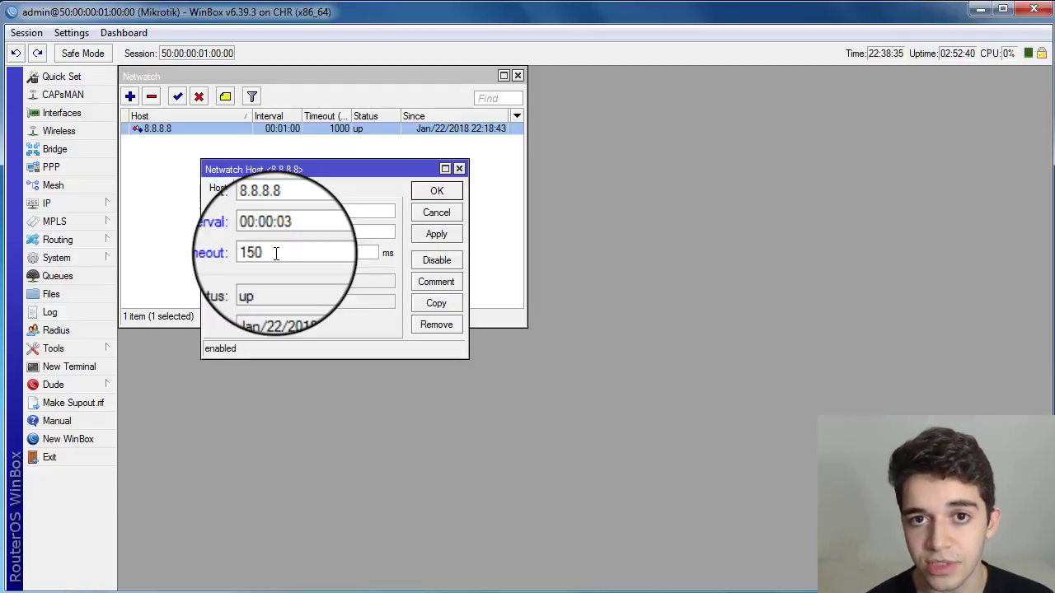
pyautogui.moveTo(276, 253); pyautogui.dragTo(248, 264)
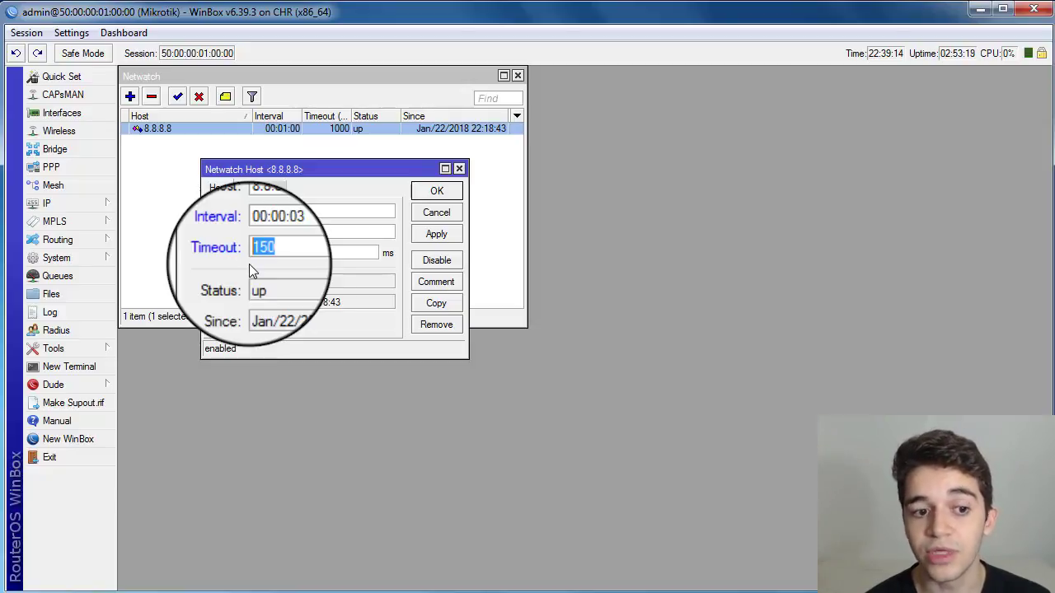
pyautogui.click(293, 213)
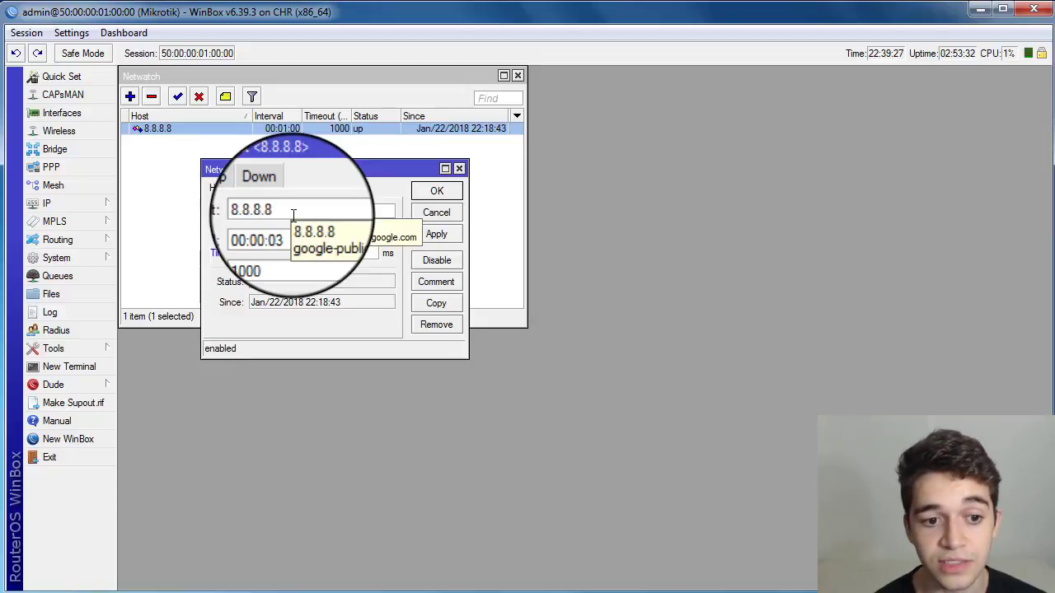
pyautogui.click(300, 232)
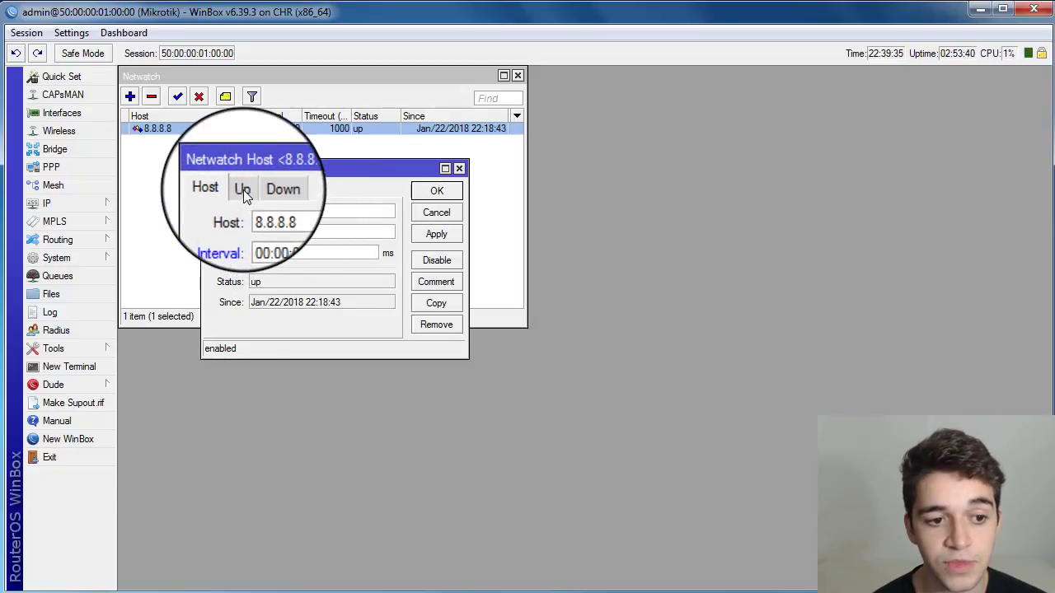
# Review the host's On Up script, and examine the Link2 and Monitor Link 1 entries in the IP route list
pyautogui.click(243, 193)
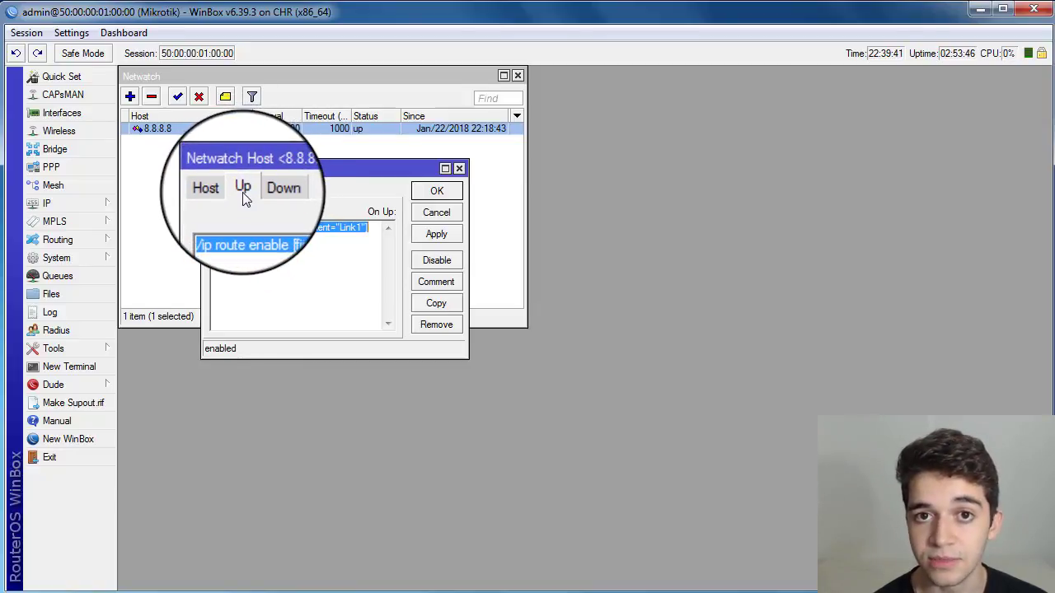
pyautogui.click(375, 237)
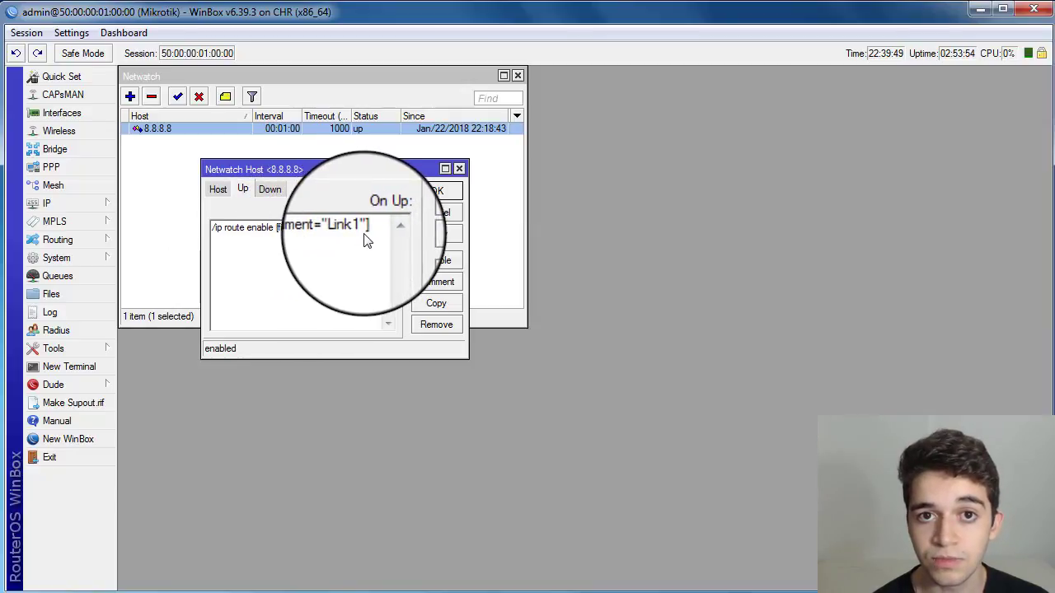
pyautogui.click(61, 203)
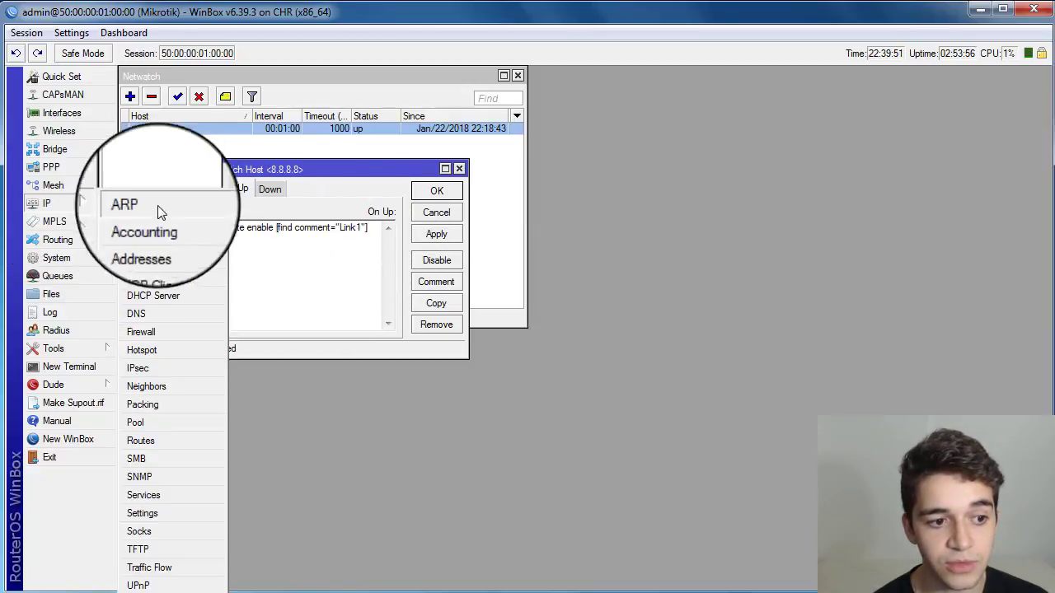
pyautogui.click(142, 445)
pyautogui.click(247, 373)
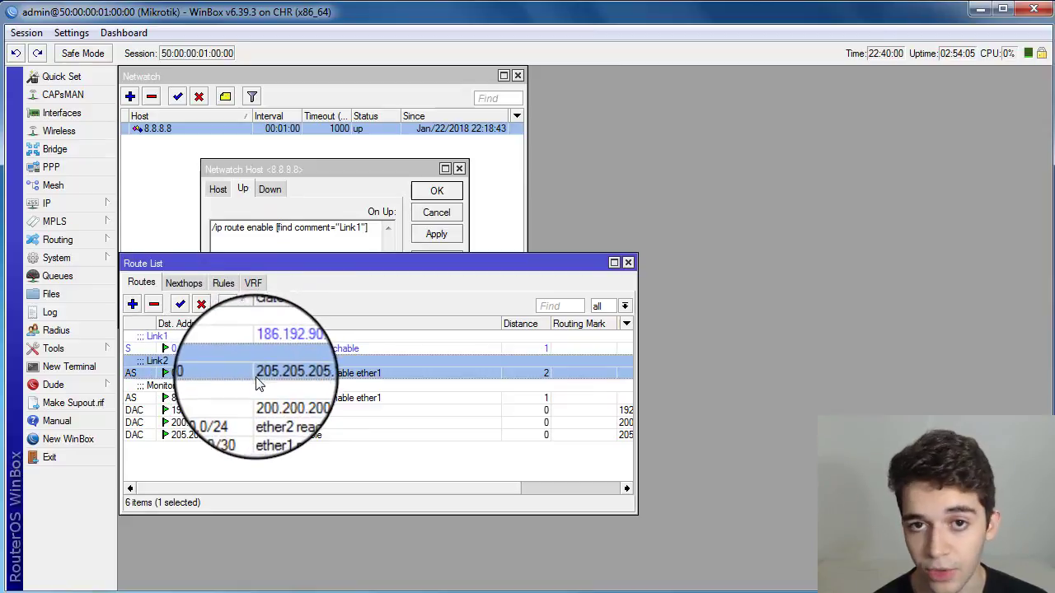
pyautogui.click(276, 398)
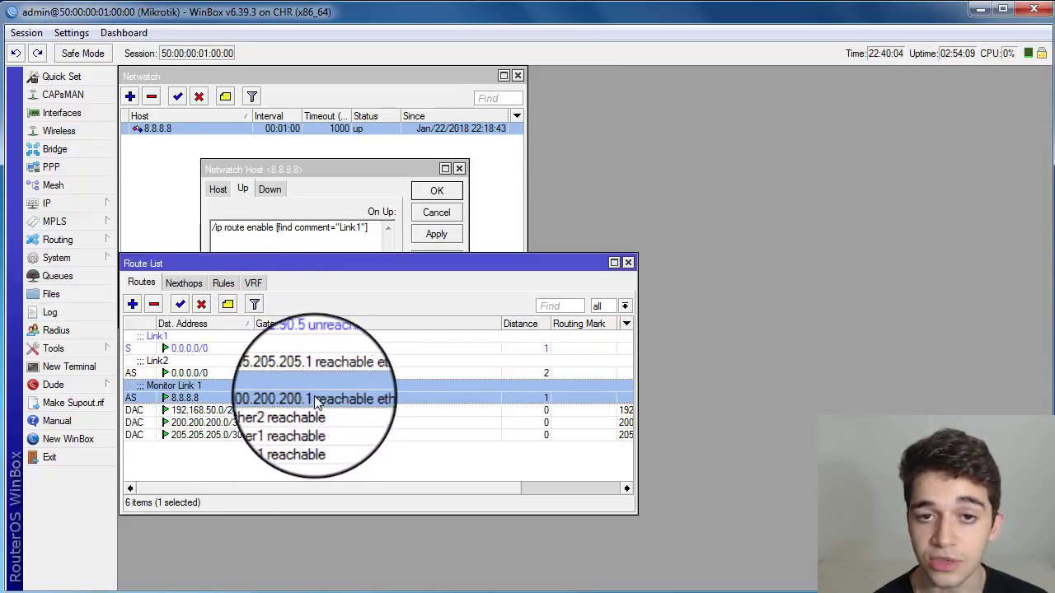
pyautogui.click(278, 378)
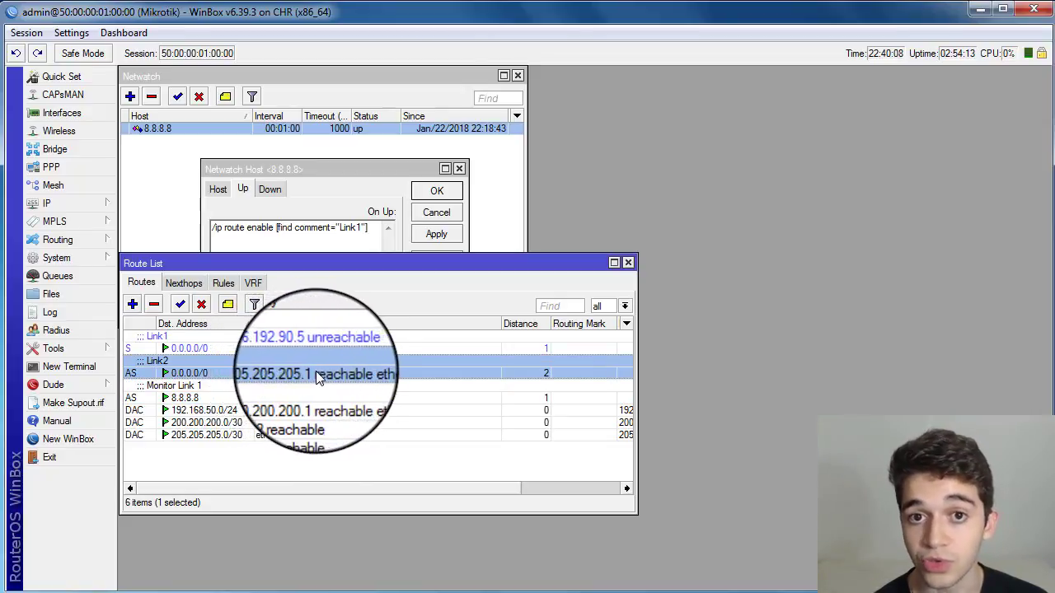
pyautogui.click(218, 386)
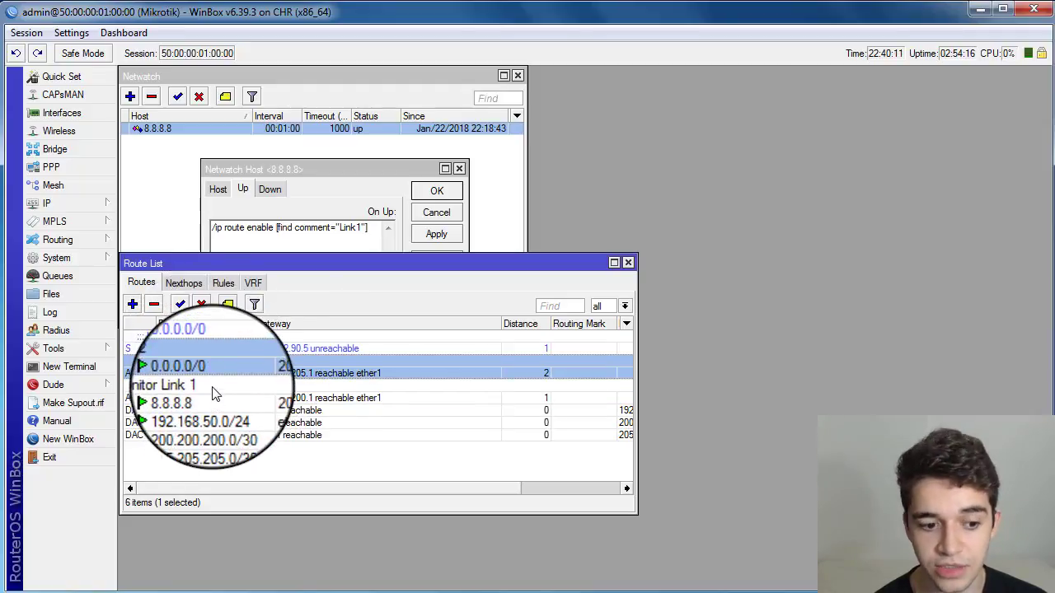
pyautogui.click(212, 374)
pyautogui.click(218, 389)
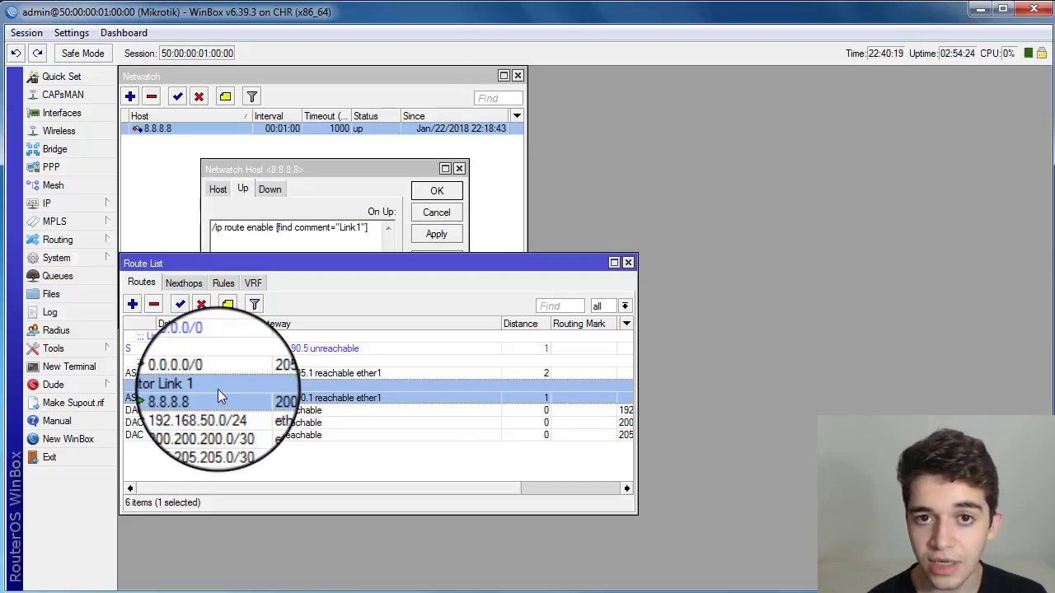
# Change the gateway of the Link1 default route to 8.8.8.8 and save the route
pyautogui.doubleClick(285, 347)
pyautogui.press('Tab')
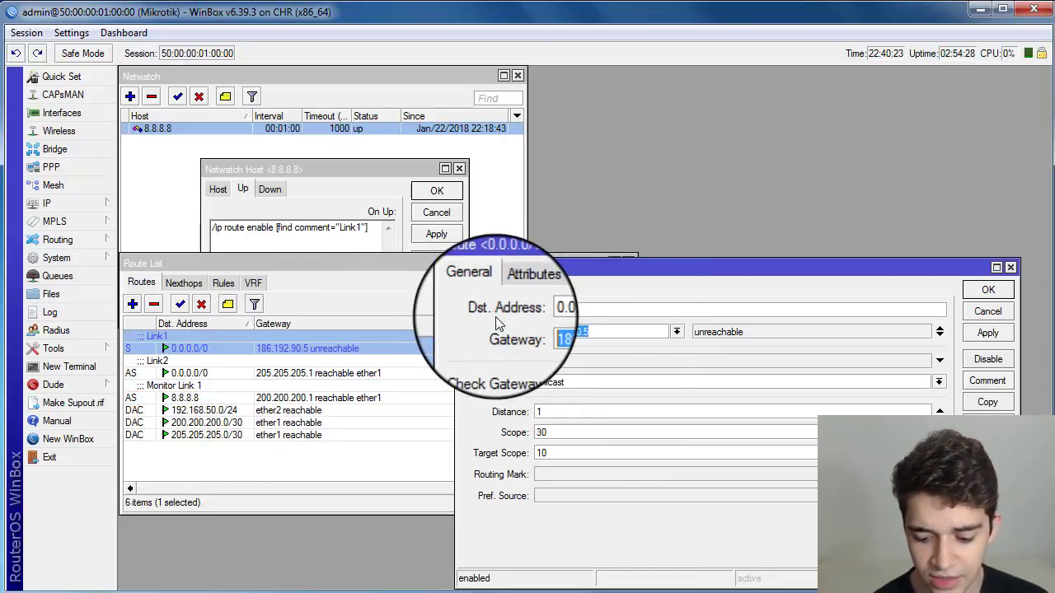
pyautogui.write('8.8.8.8')
pyautogui.press('Return')
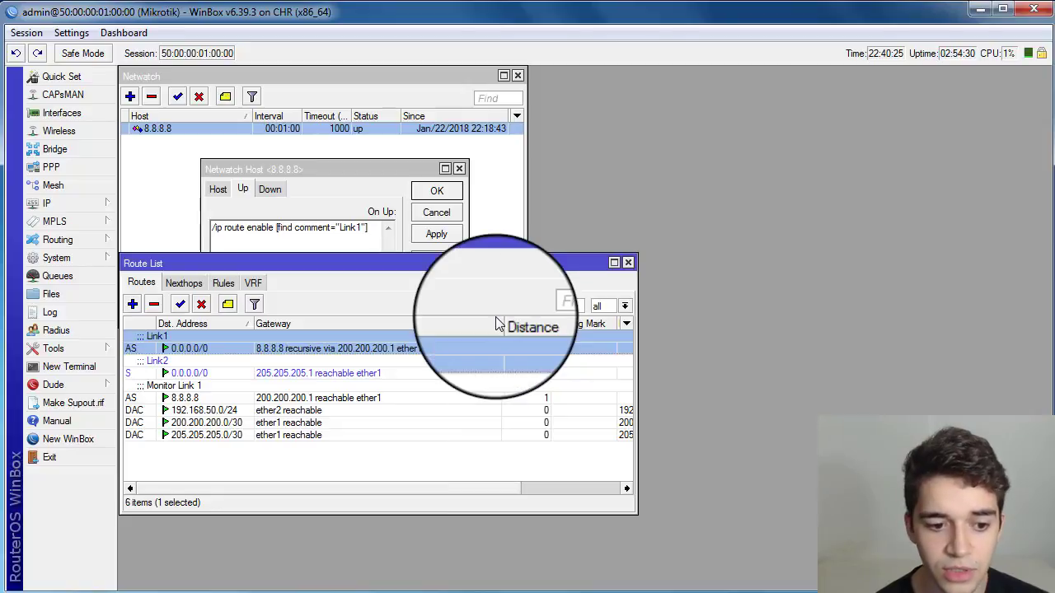
# Inspect the gateway and scope of the Monitor Link 1 route to 8.8.8.8, and close it without changes
pyautogui.click(224, 386)
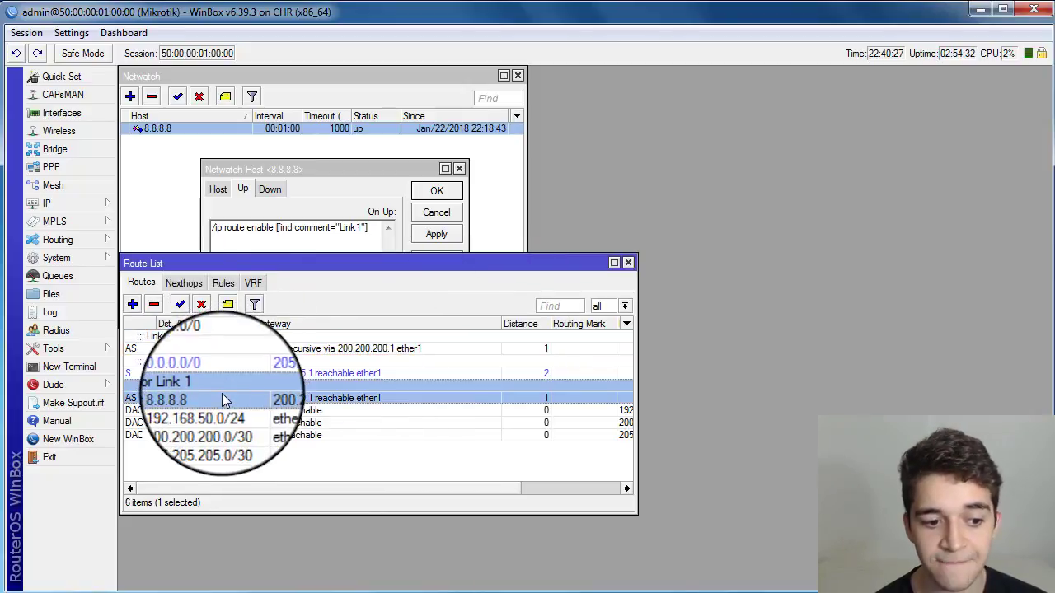
pyautogui.doubleClick(229, 396)
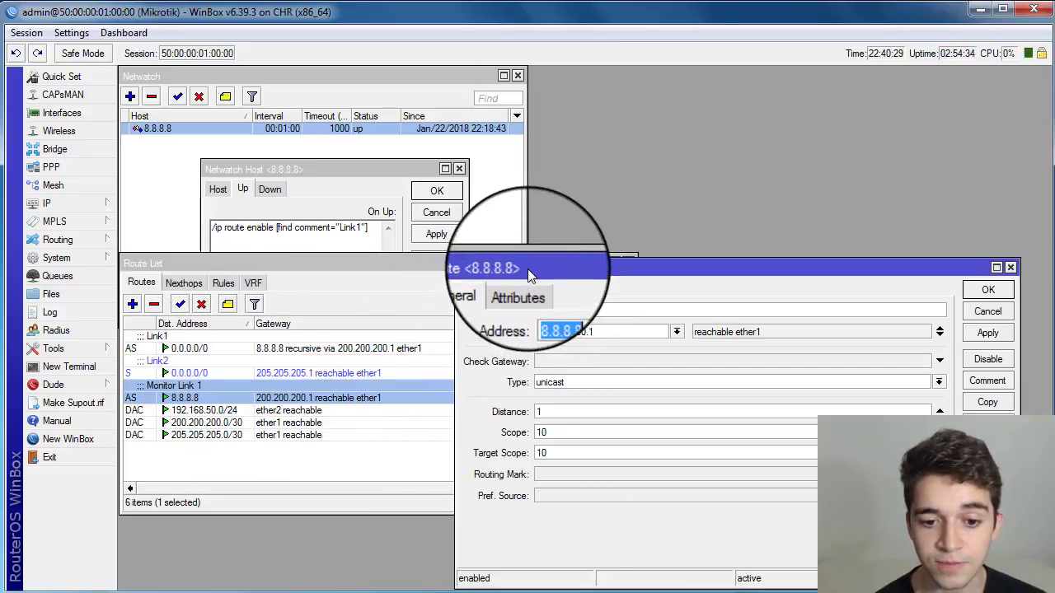
pyautogui.moveTo(528, 269); pyautogui.dragTo(406, 266)
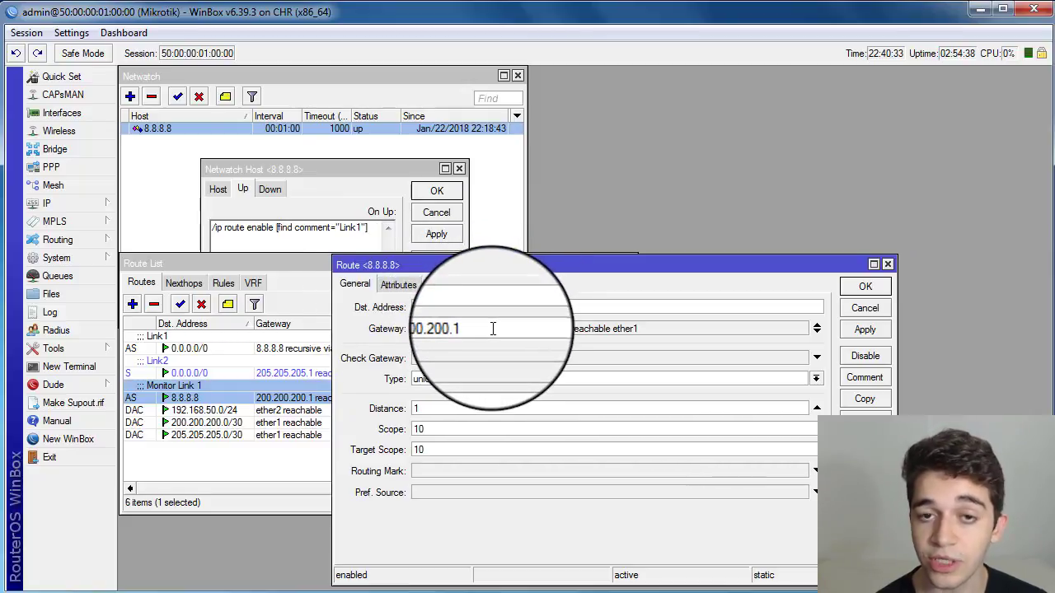
pyautogui.moveTo(493, 328); pyautogui.dragTo(394, 331)
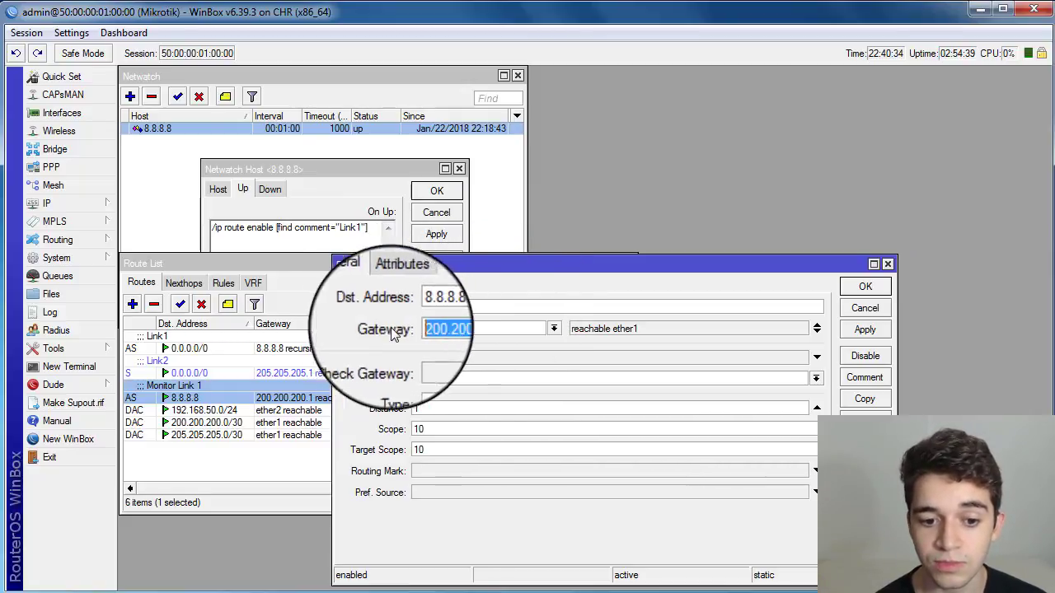
pyautogui.click(485, 327)
pyautogui.doubleClick(424, 428)
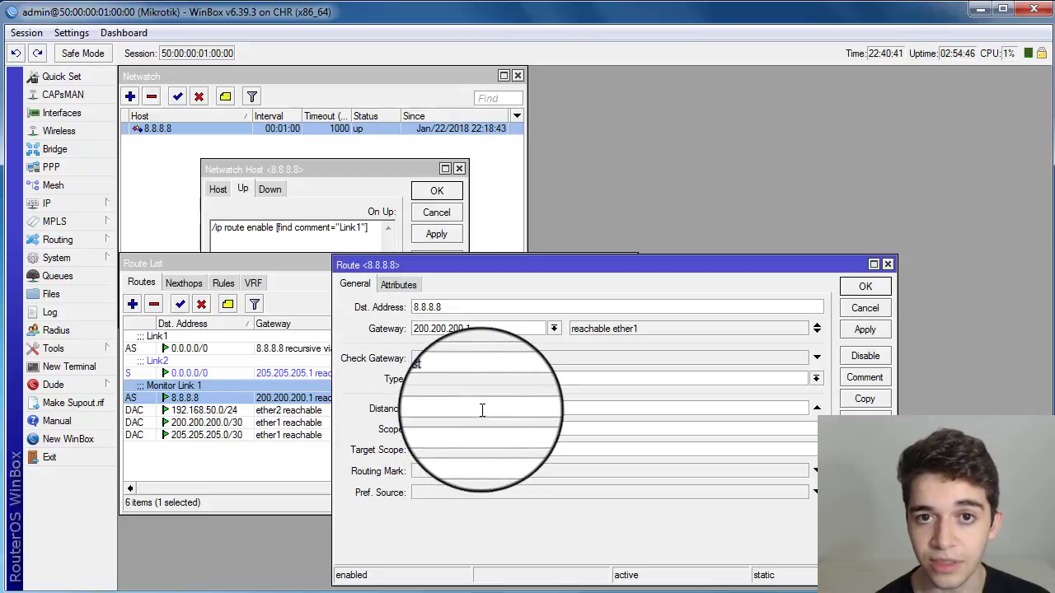
pyautogui.click(851, 309)
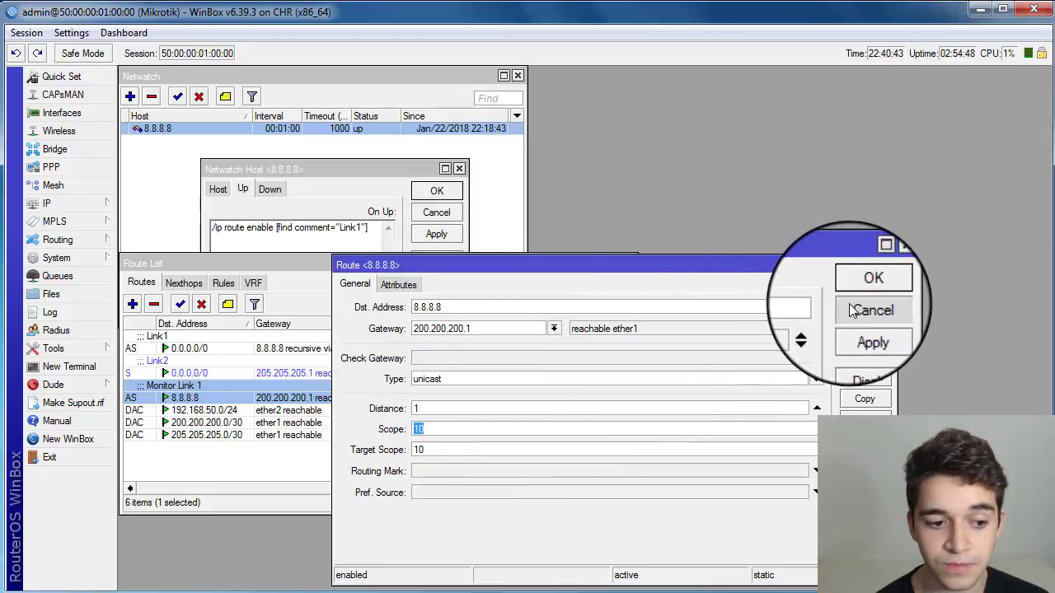
# Open the Link1 default route and check its gateway
pyautogui.click(226, 350)
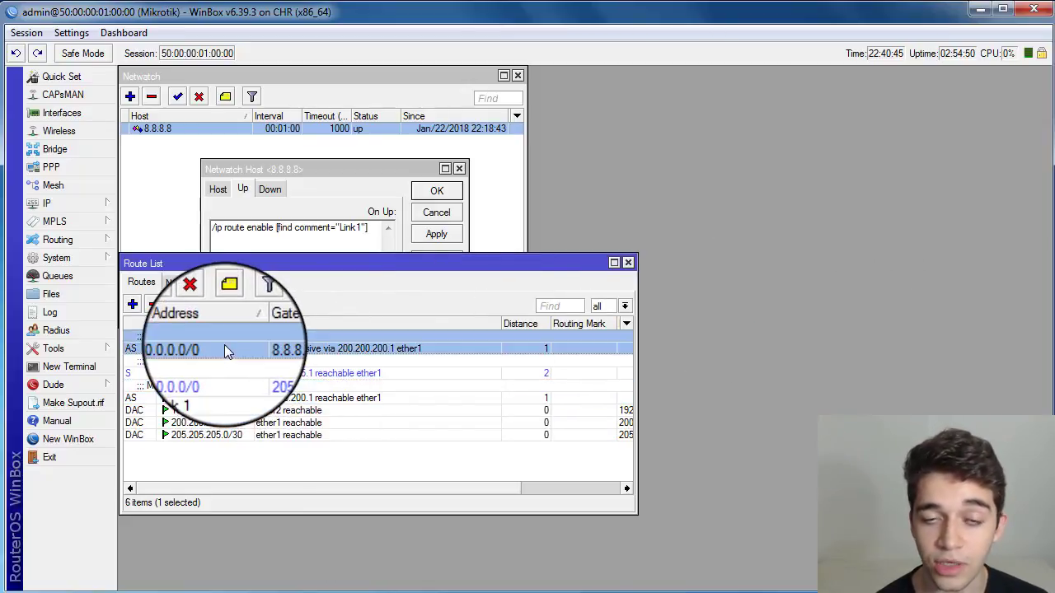
pyautogui.doubleClick(227, 349)
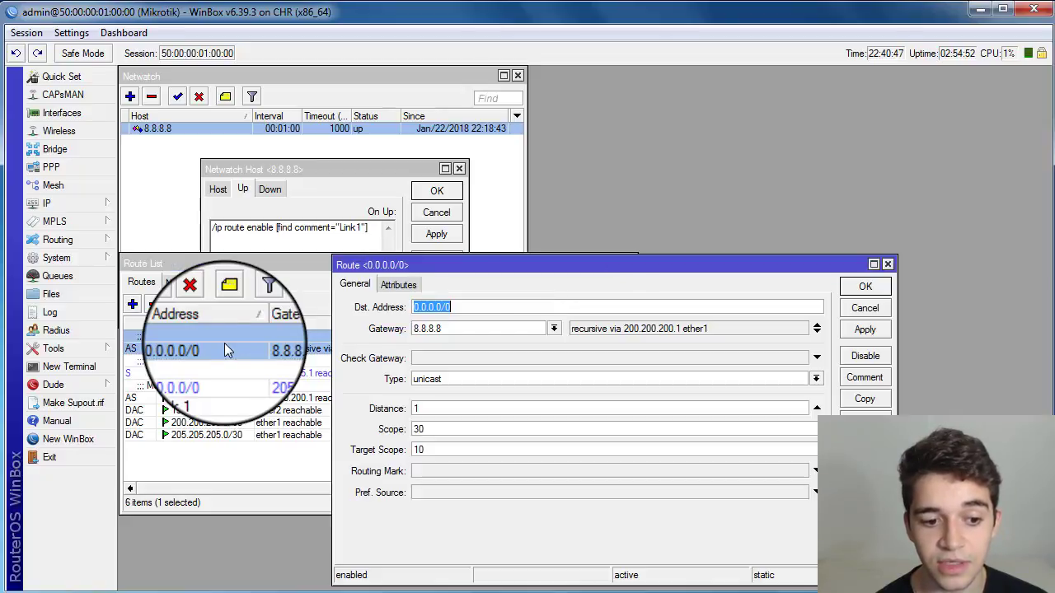
pyautogui.click(461, 329)
pyautogui.moveTo(461, 329); pyautogui.dragTo(405, 338)
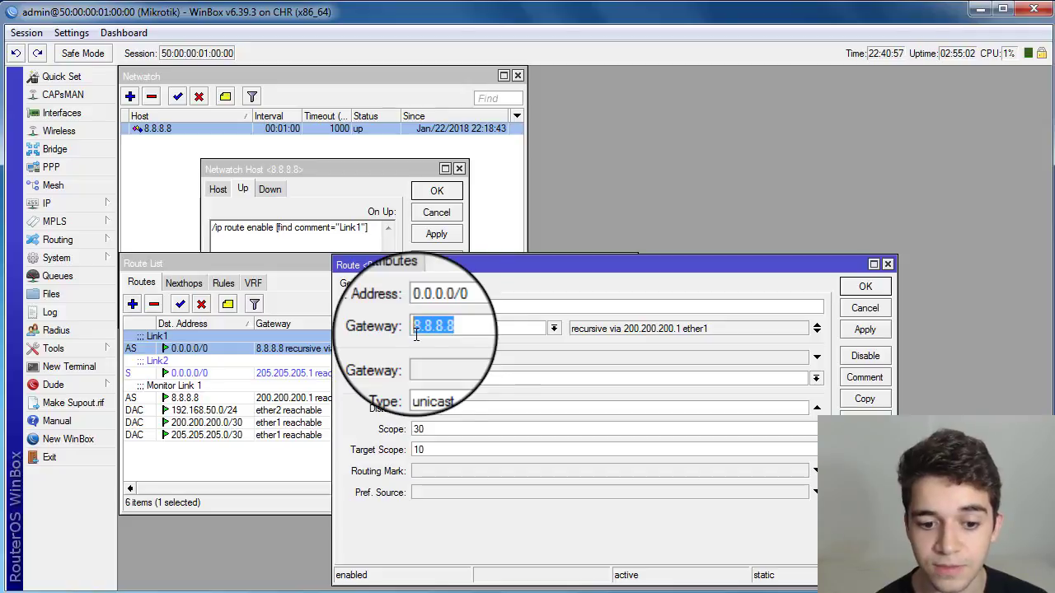
# Close the Link1 route without changes, then inspect the distance and gateway of the Link2 default route and cancel out of it
pyautogui.click(864, 308)
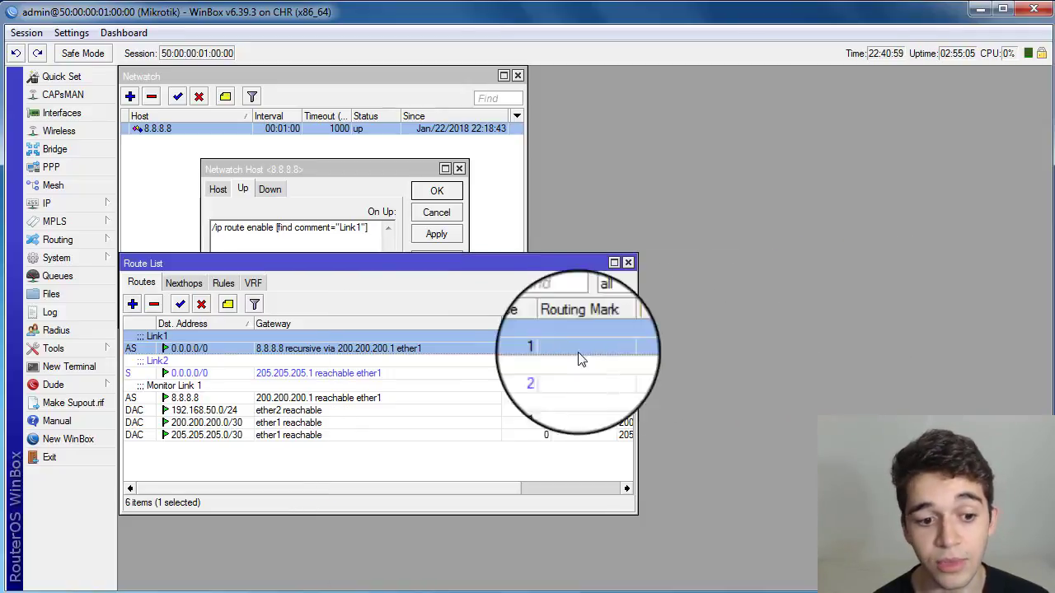
pyautogui.click(235, 374)
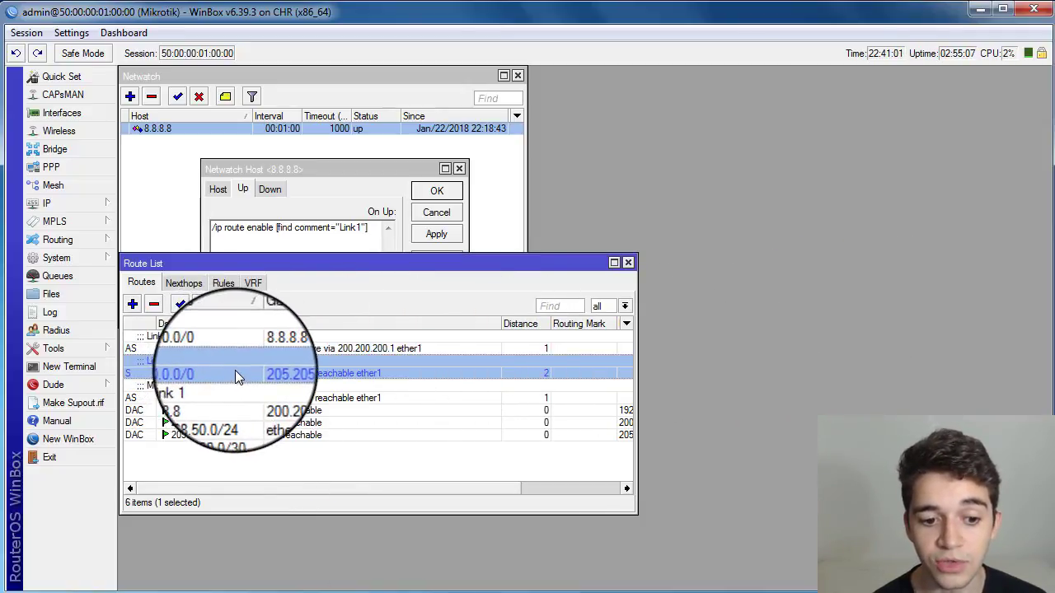
pyautogui.doubleClick(531, 374)
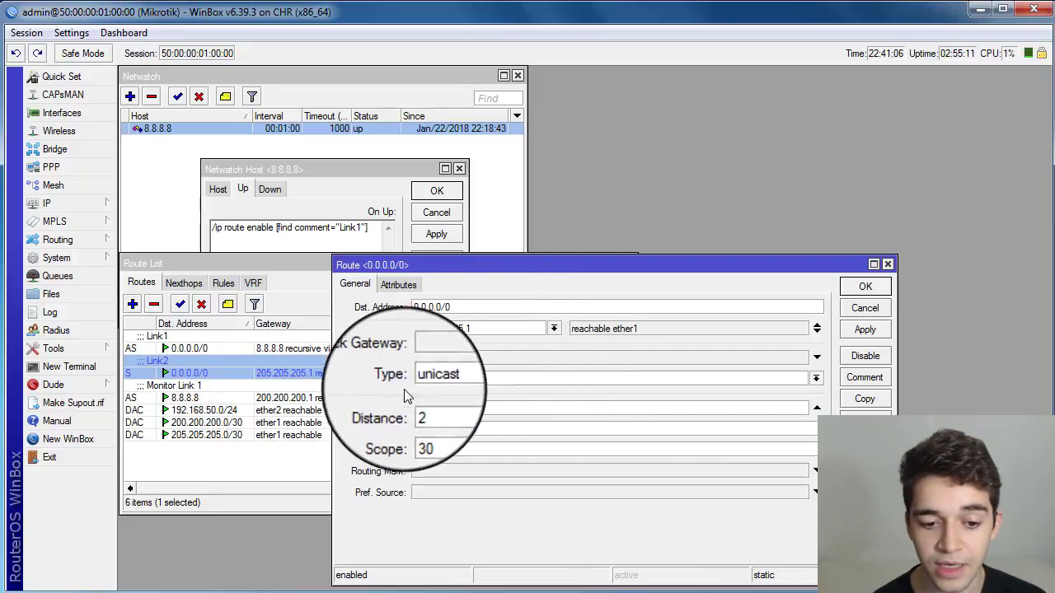
pyautogui.click(428, 407)
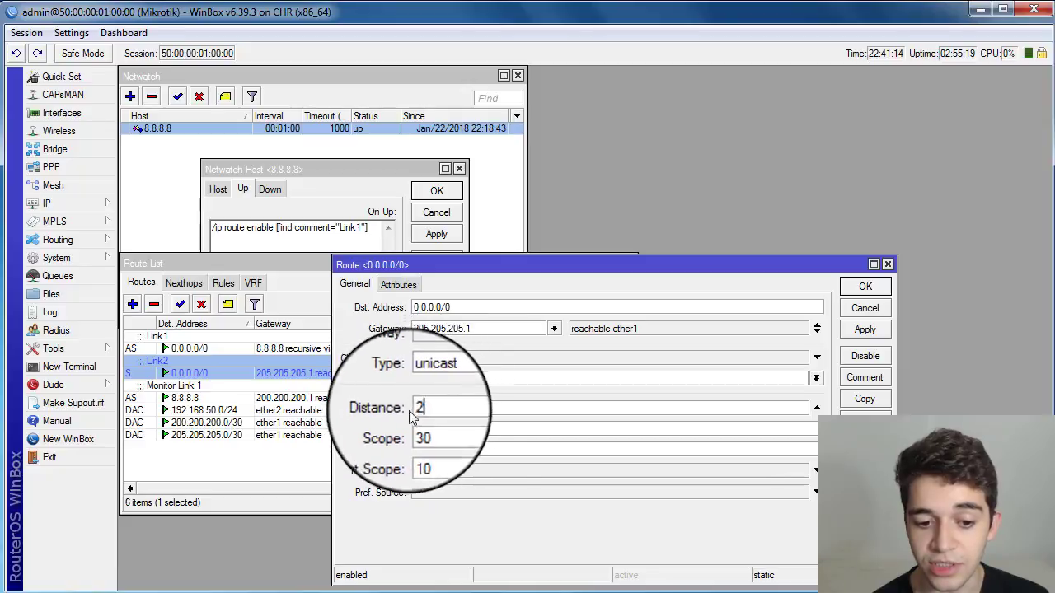
pyautogui.doubleClick(486, 329)
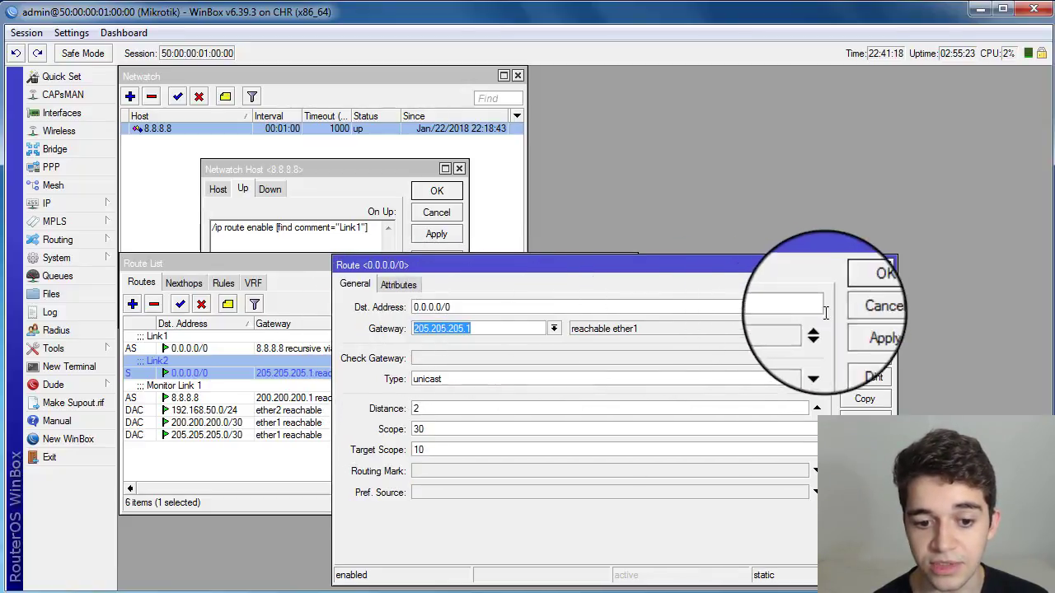
pyautogui.click(859, 312)
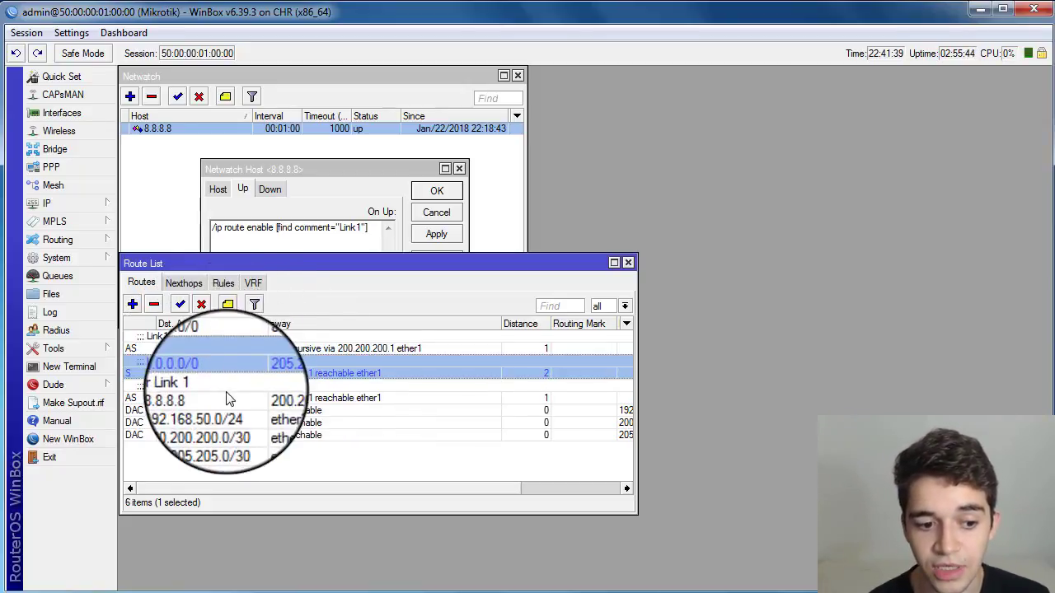
# Select the Link1 route and arrange the Route List and Netwatch Host windows side by side
pyautogui.click(229, 349)
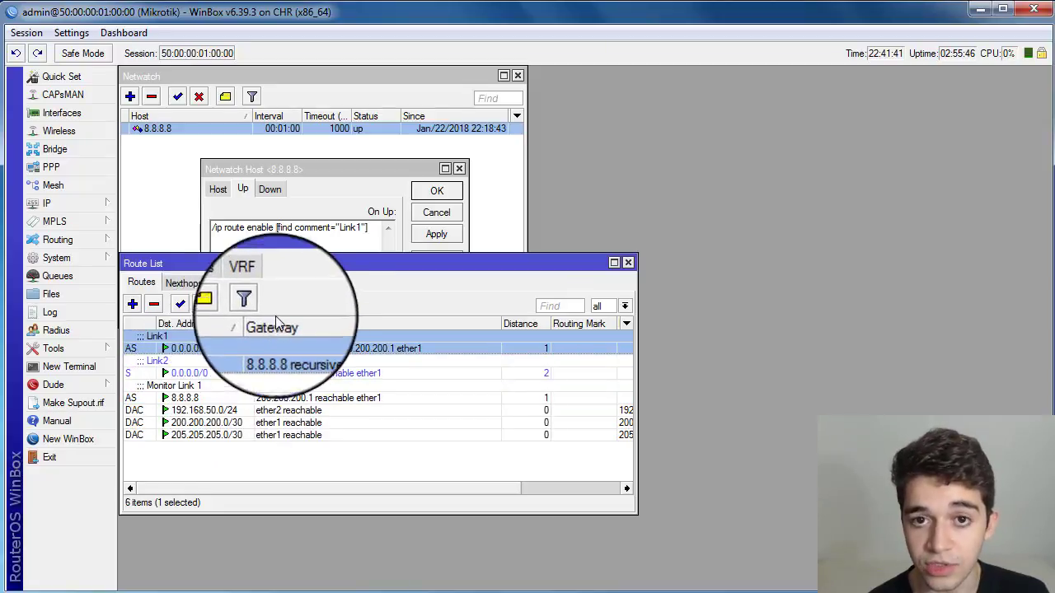
pyautogui.moveTo(264, 262); pyautogui.dragTo(610, 168)
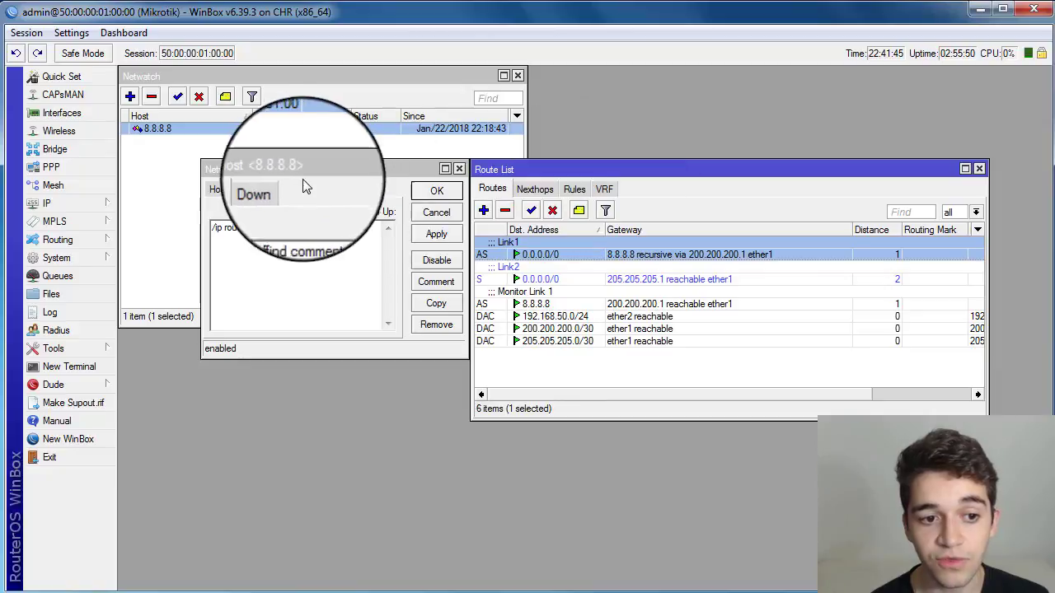
pyautogui.moveTo(301, 169); pyautogui.dragTo(268, 170)
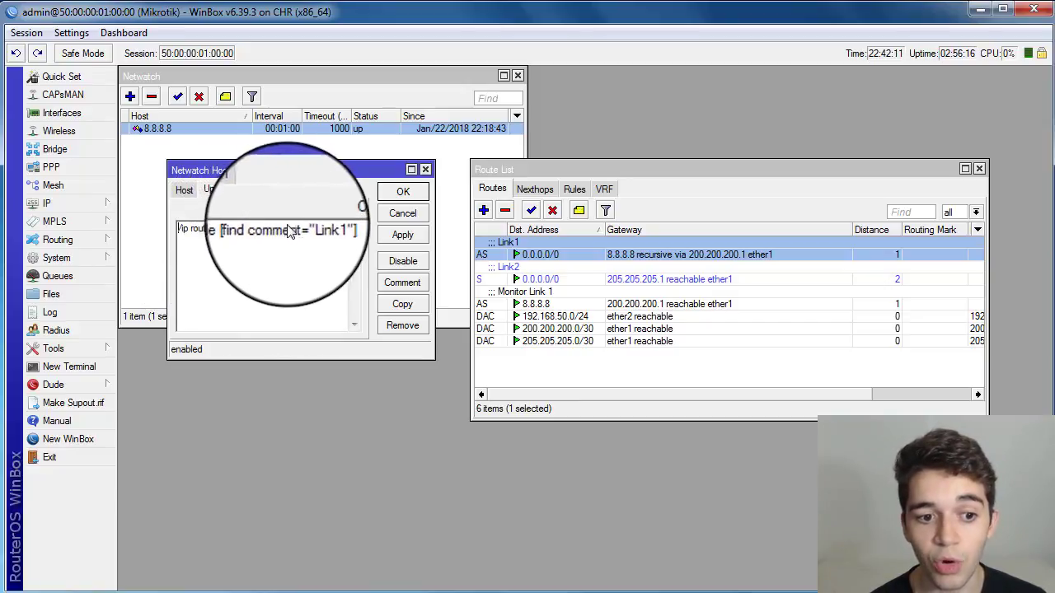
# Review the On Down and On Up scripts of the 8.8.8.8 Netwatch host
pyautogui.click(236, 190)
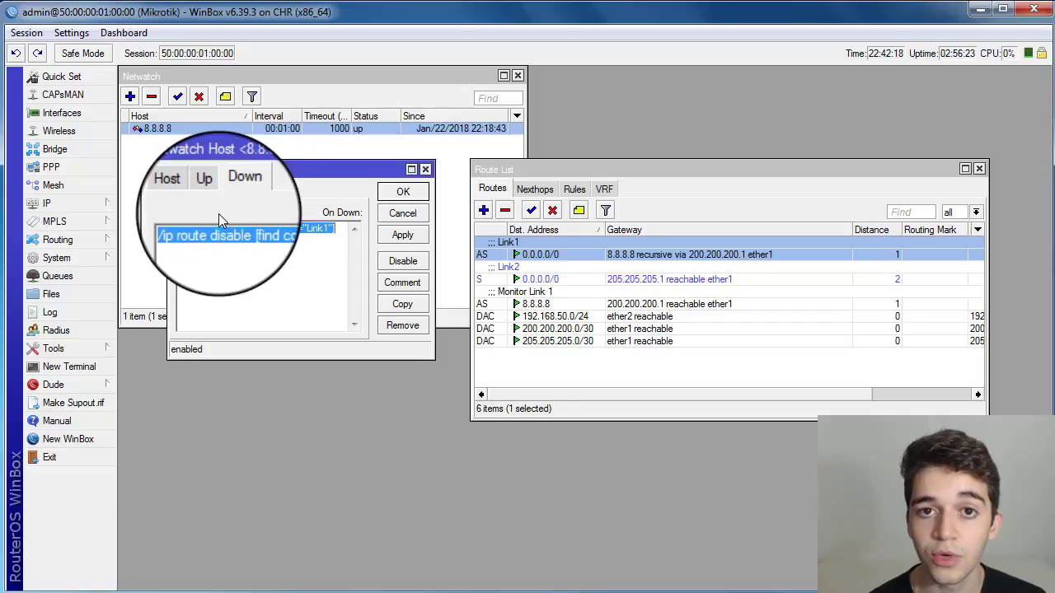
pyautogui.click(178, 236)
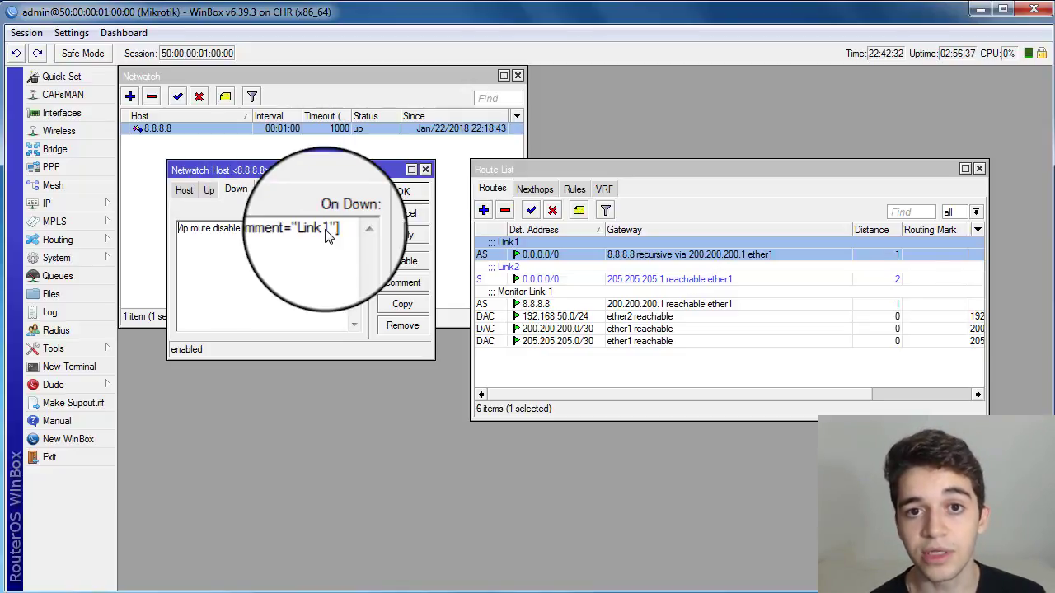
pyautogui.click(209, 189)
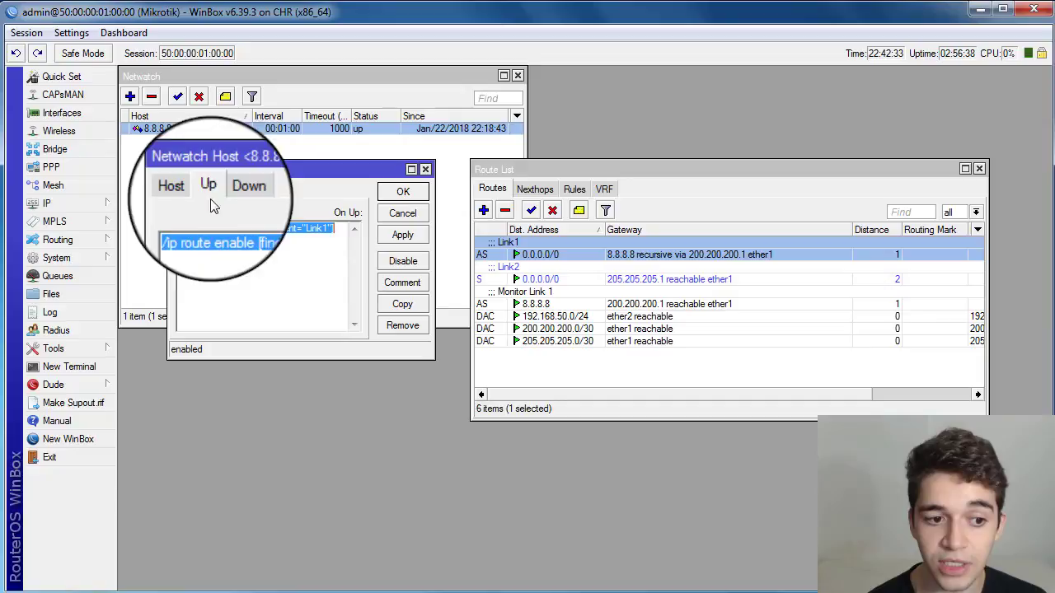
pyautogui.click(186, 245)
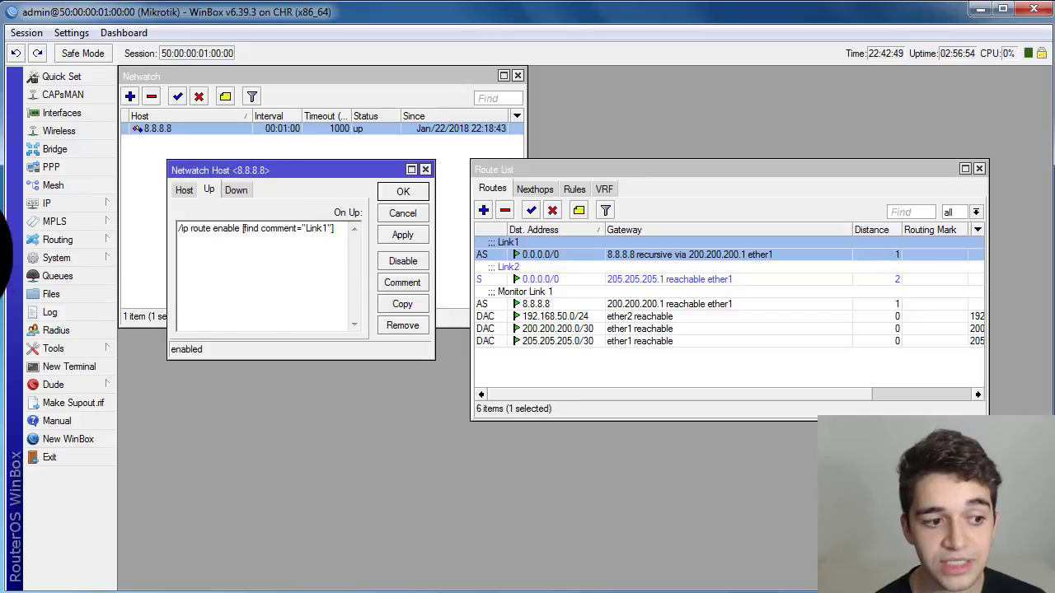
pyautogui.click(58, 257)
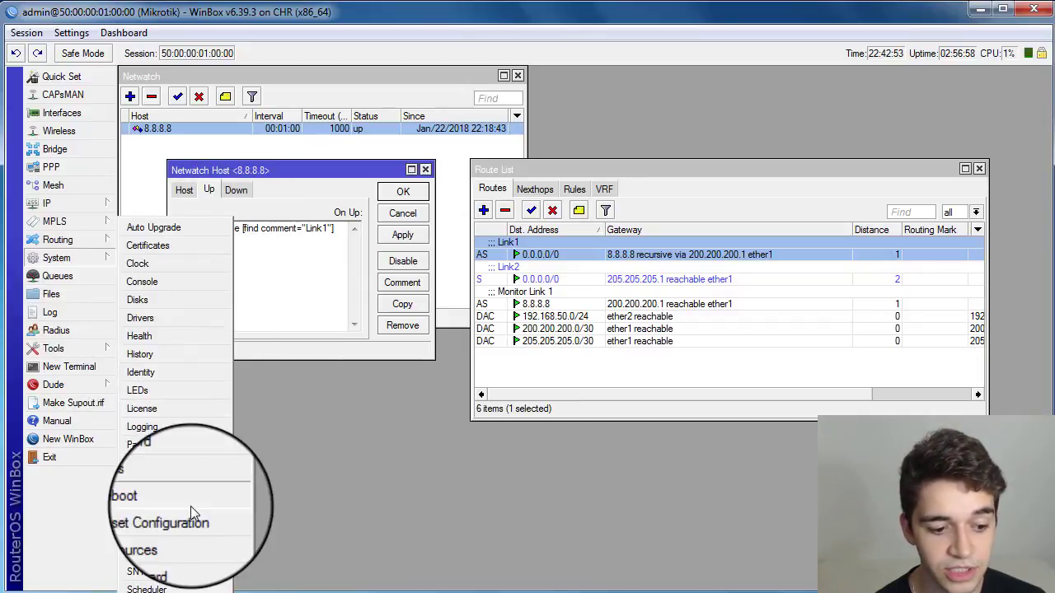
pyautogui.click(157, 587)
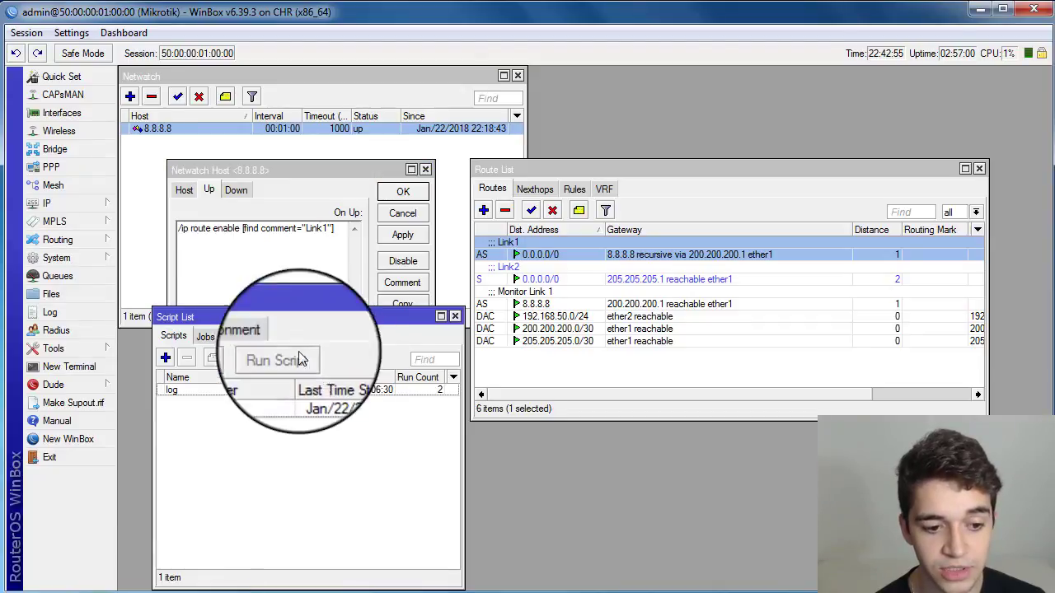
pyautogui.click(171, 390)
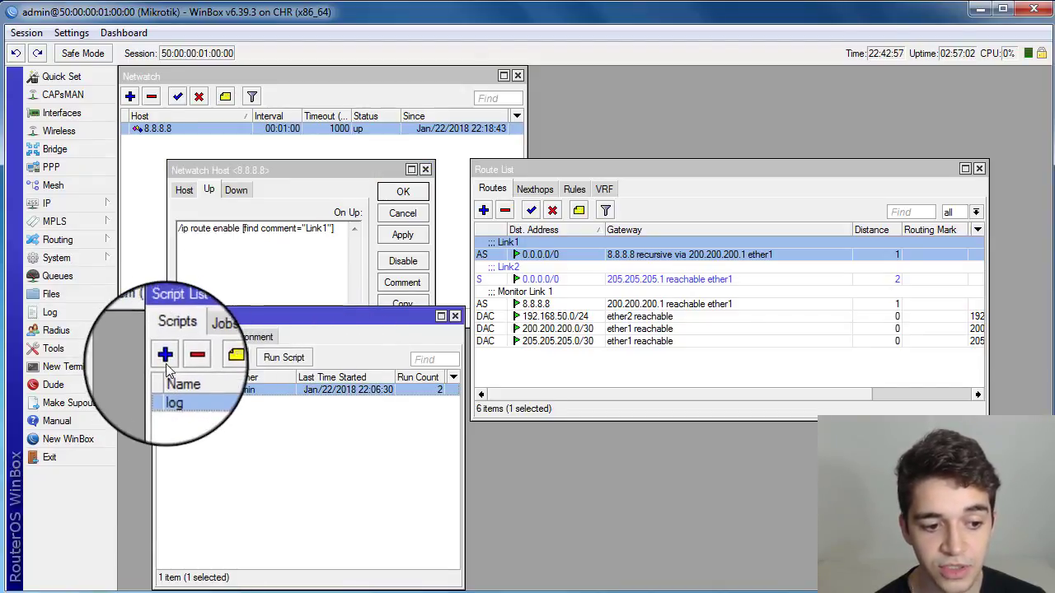
pyautogui.click(165, 357)
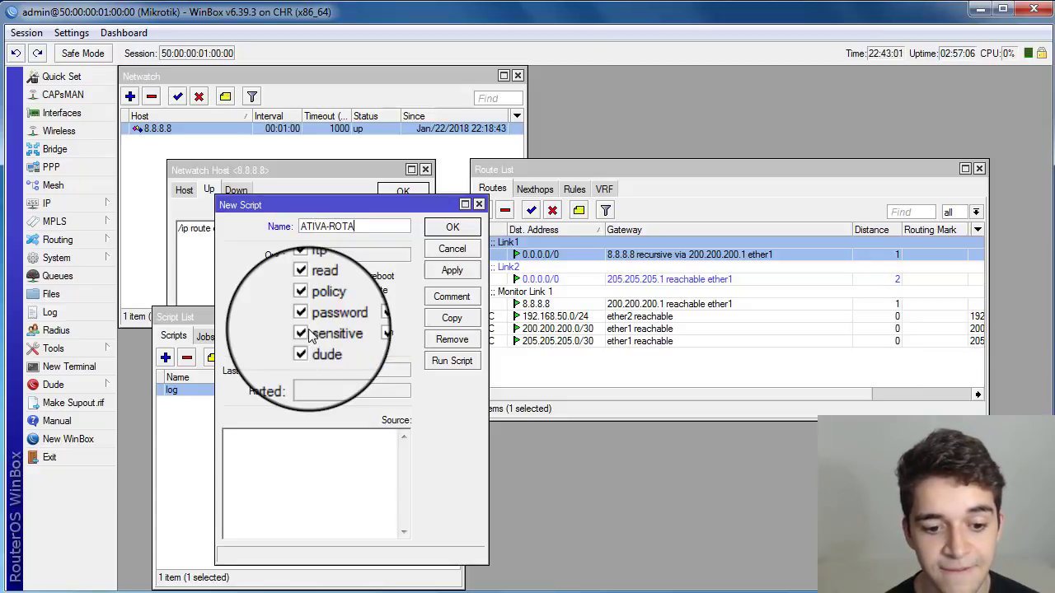
pyautogui.click(271, 454)
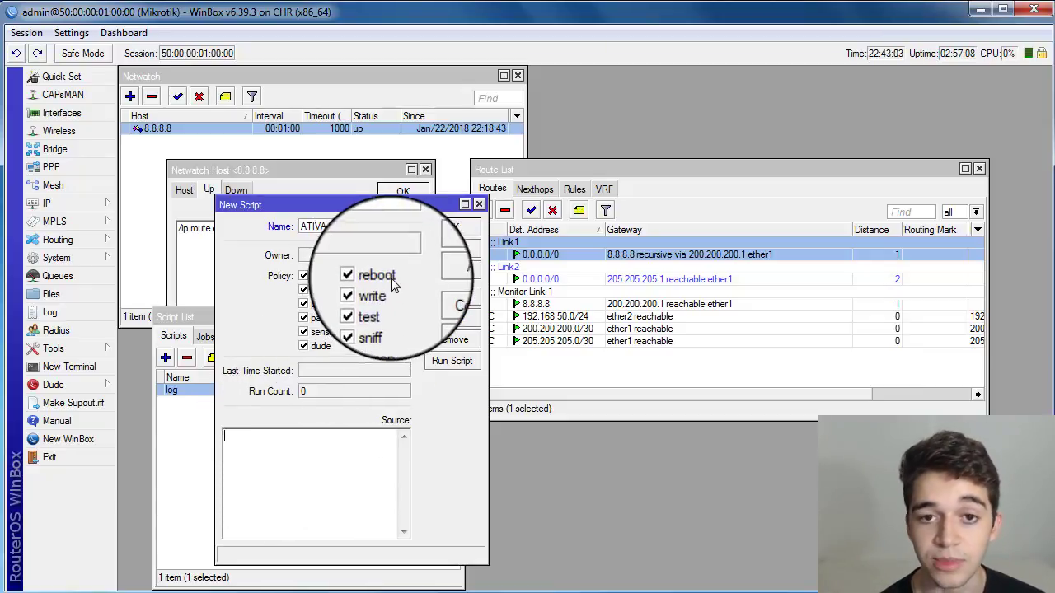
pyautogui.click(455, 247)
# Recheck the Netwatch host's On Up script and host settings, save the host, and move the Route List away from the Netwatch list
pyautogui.click(309, 248)
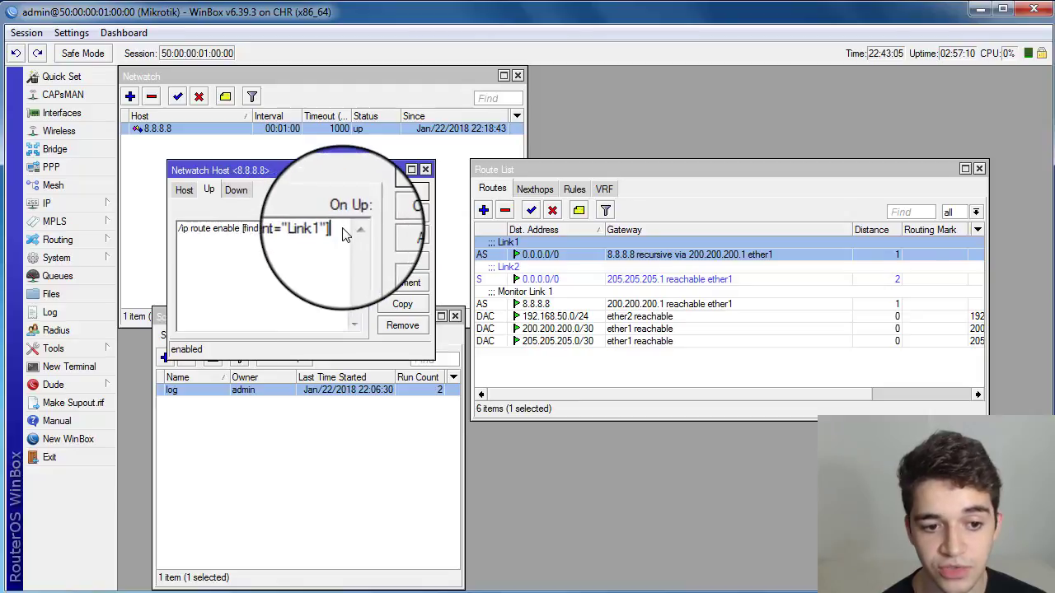
pyautogui.hotkey('ctrl', 'a')
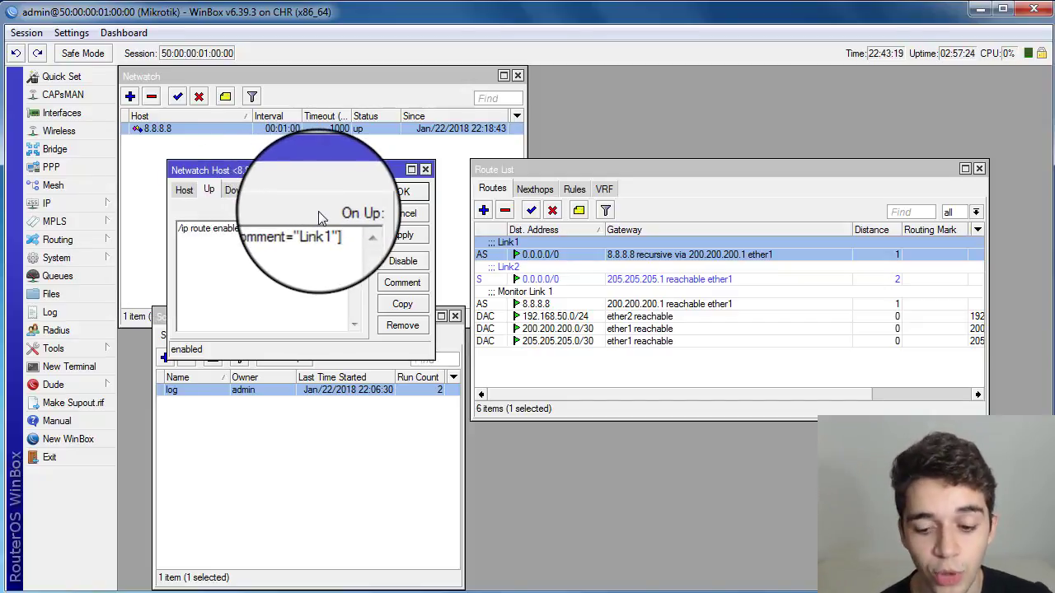
pyautogui.click(184, 189)
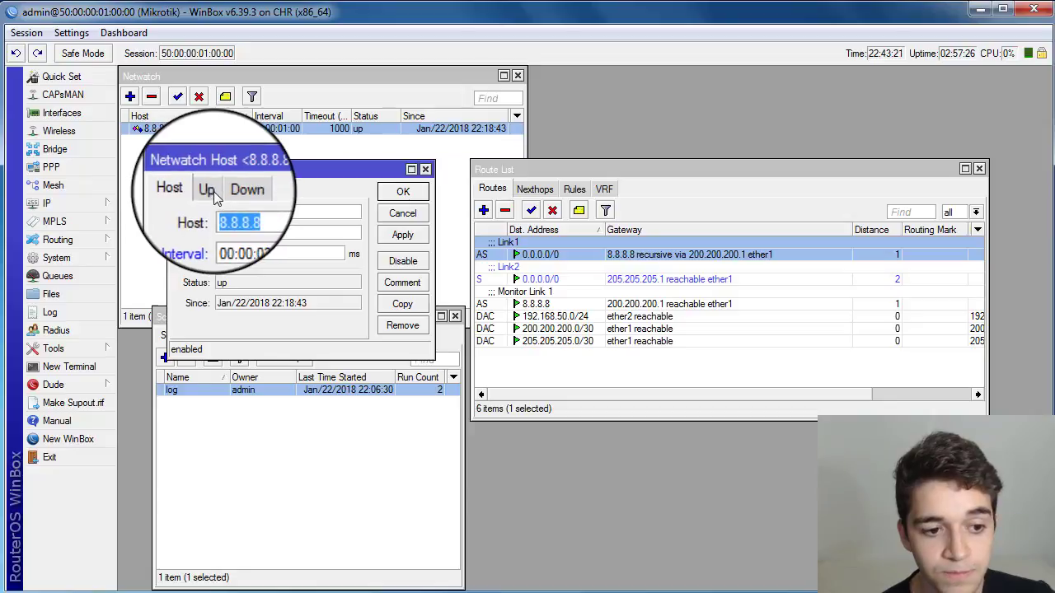
pyautogui.click(209, 190)
pyautogui.click(184, 189)
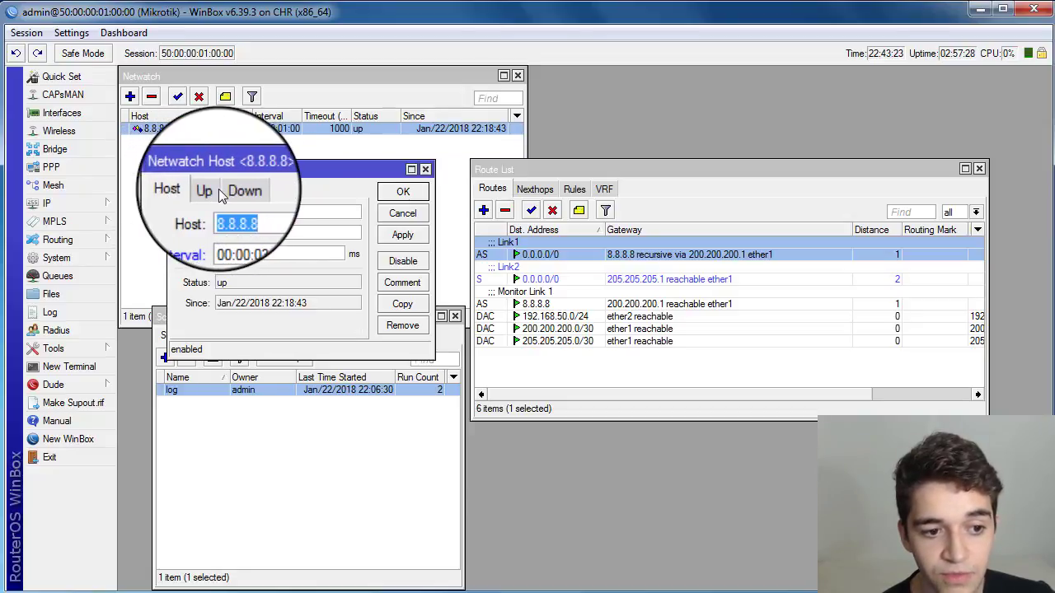
pyautogui.click(208, 190)
pyautogui.click(183, 190)
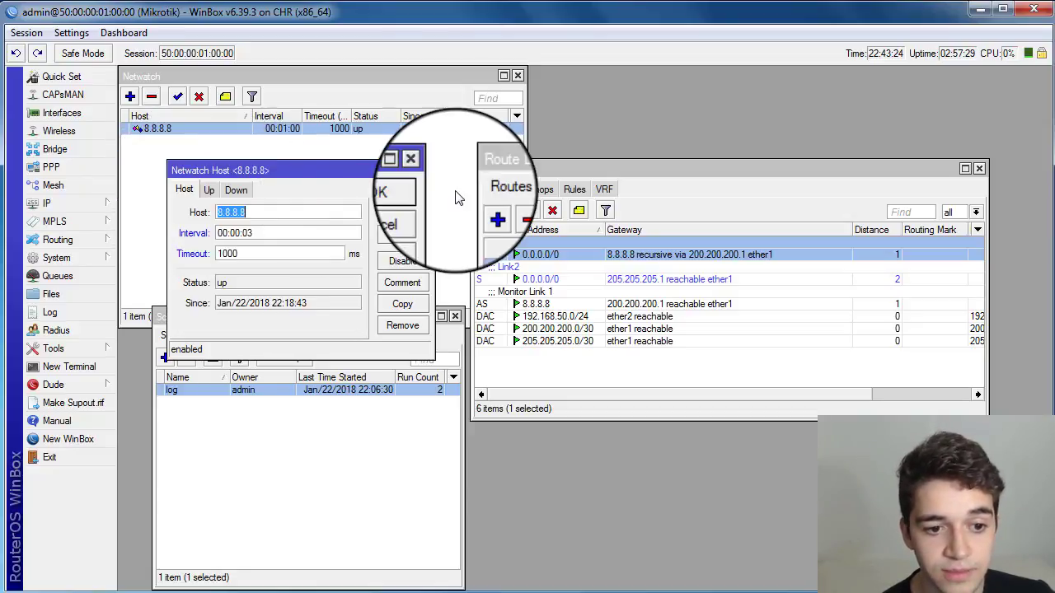
pyautogui.click(403, 191)
pyautogui.moveTo(530, 170); pyautogui.dragTo(570, 192)
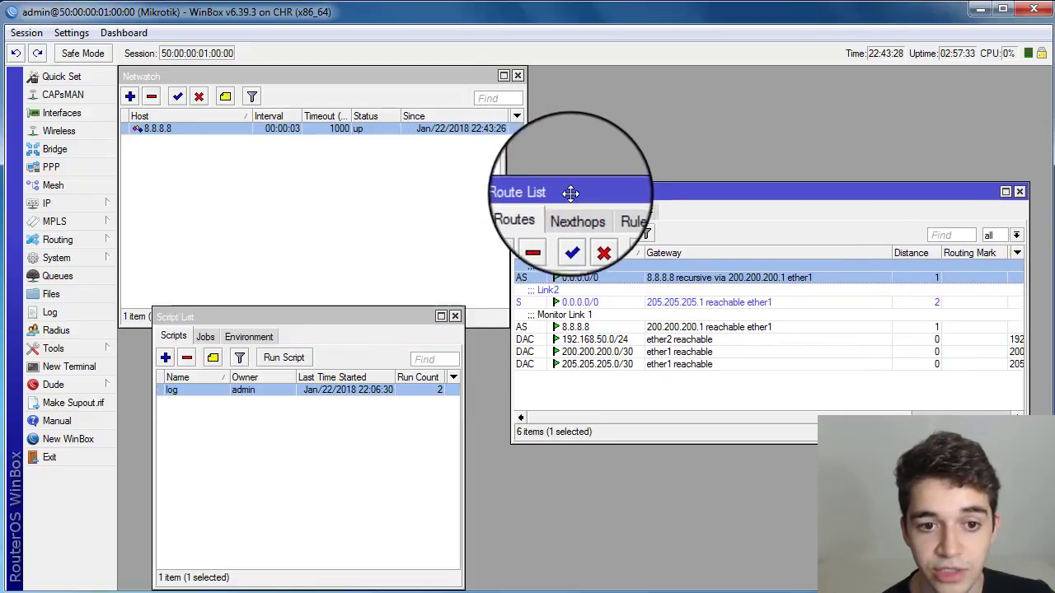
pyautogui.click(403, 154)
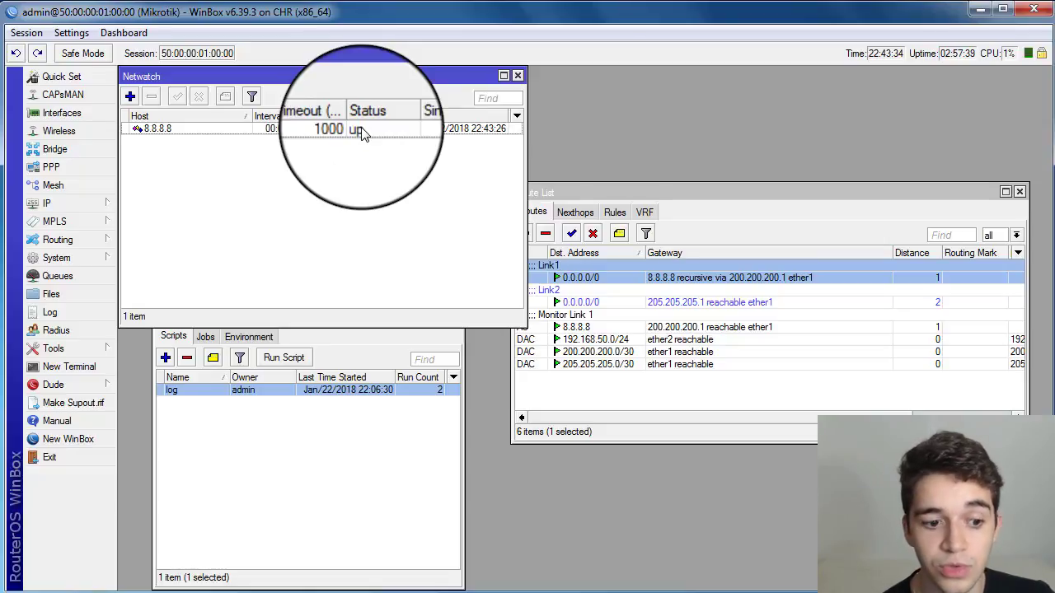
# Open the IP firewall filter rules and place their window below the Netwatch and Route List windows
pyautogui.click(90, 203)
pyautogui.click(157, 332)
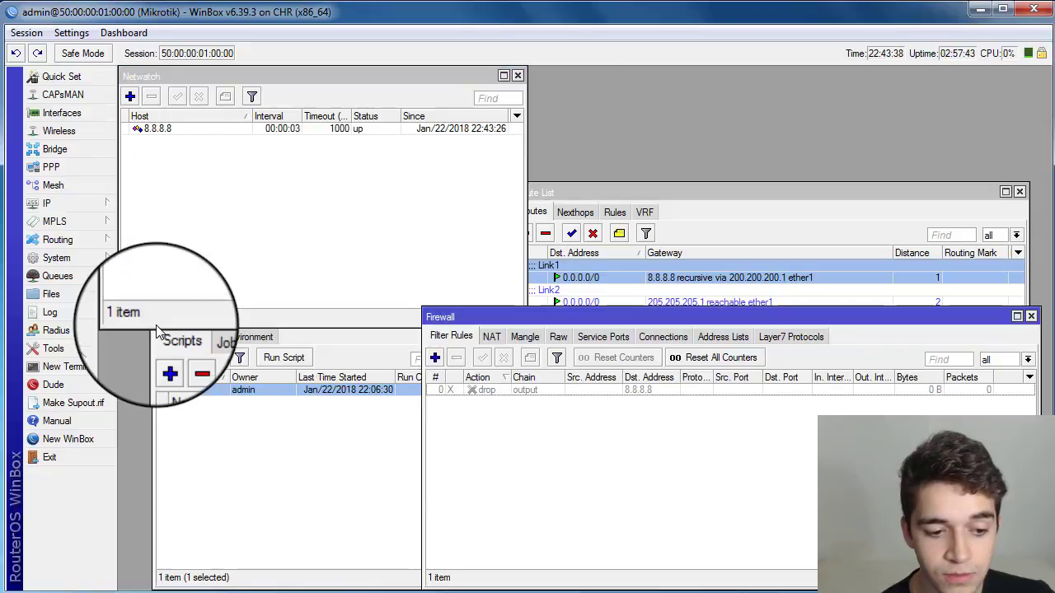
pyautogui.moveTo(504, 319); pyautogui.dragTo(201, 478)
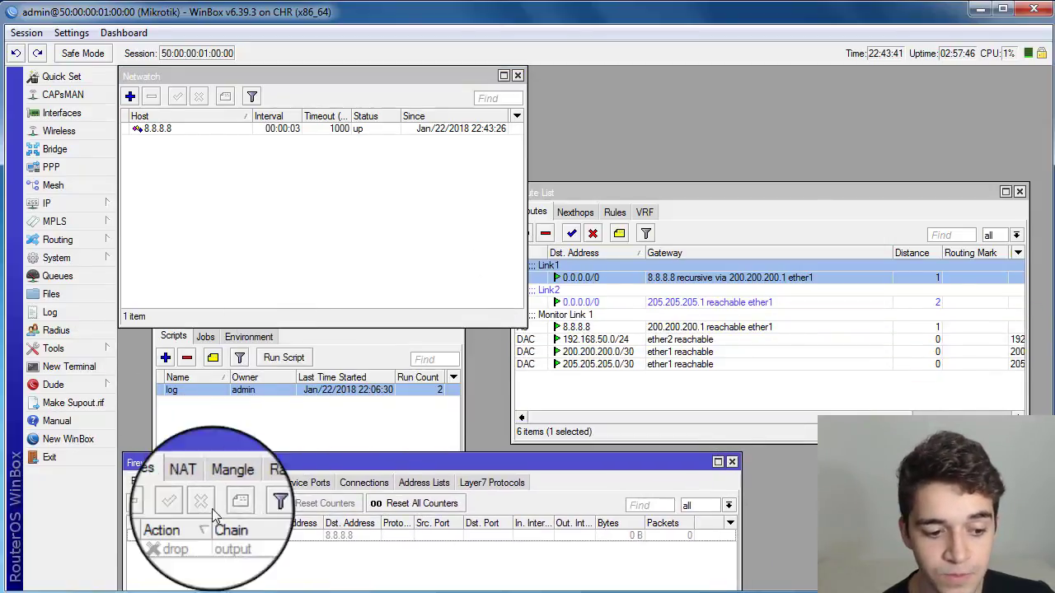
# Inspect the chain, destination address and action of the disabled drop rule for 8.8.8.8, and close the rule
pyautogui.doubleClick(178, 543)
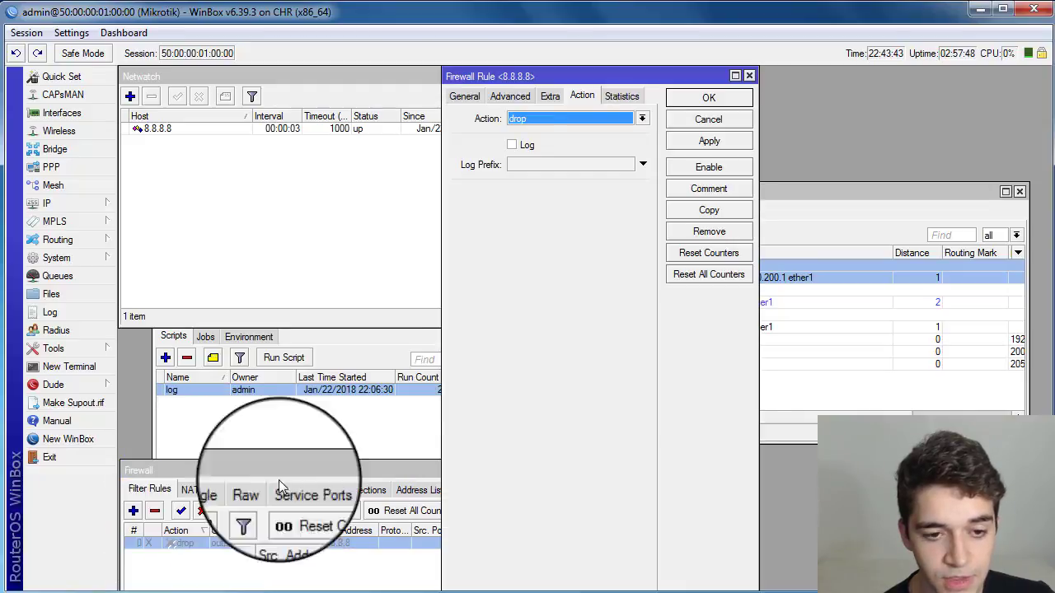
pyautogui.click(466, 95)
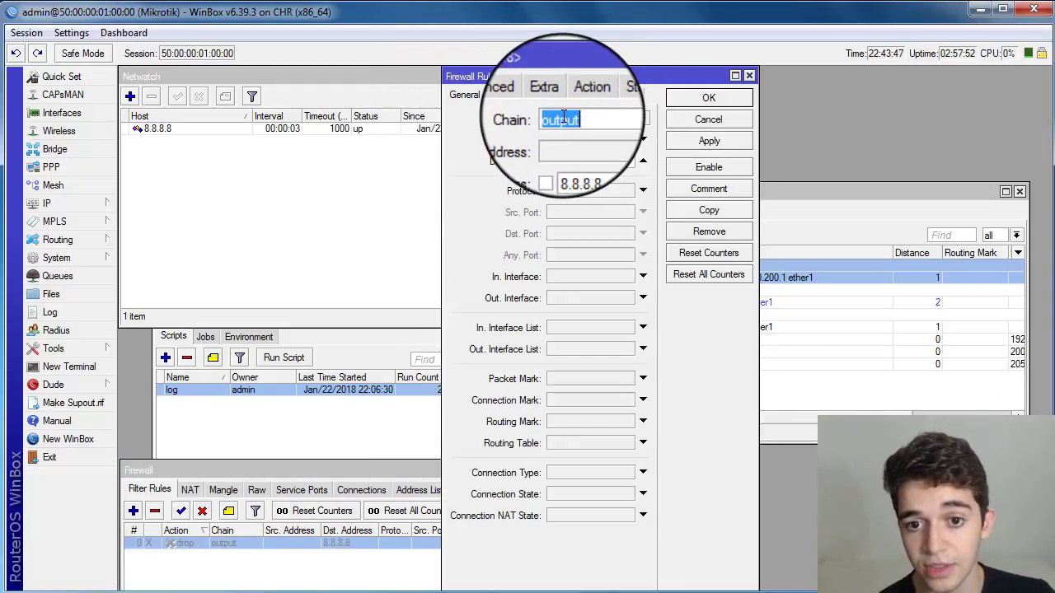
pyautogui.click(610, 160)
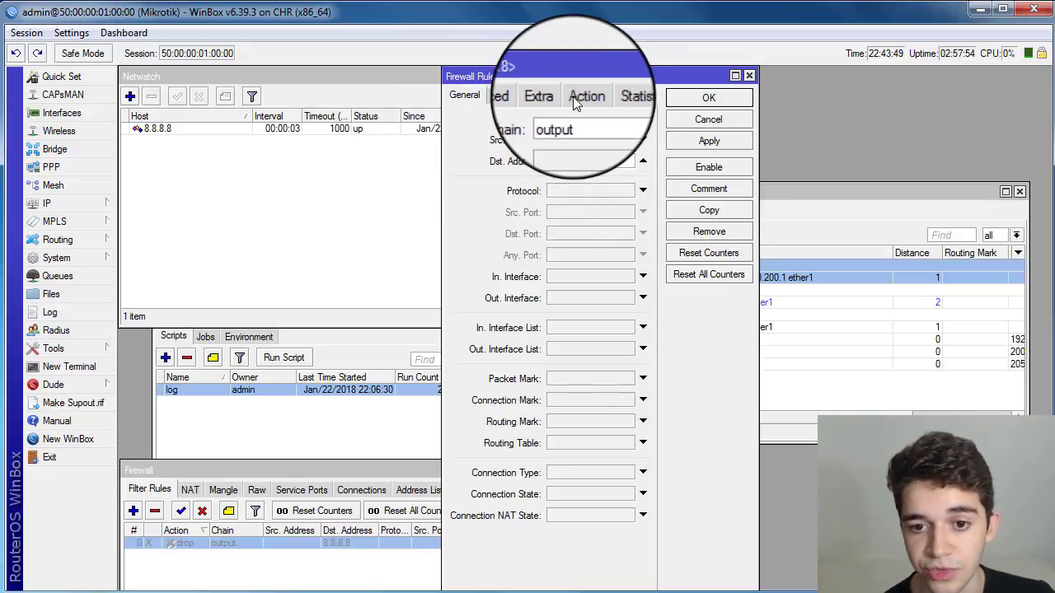
pyautogui.click(582, 95)
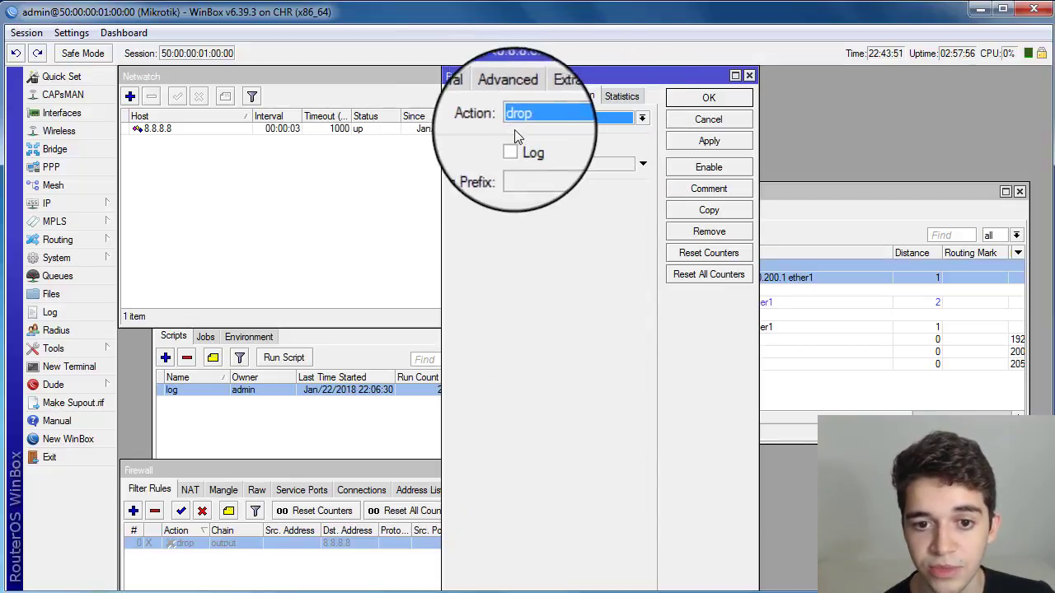
pyautogui.click(689, 104)
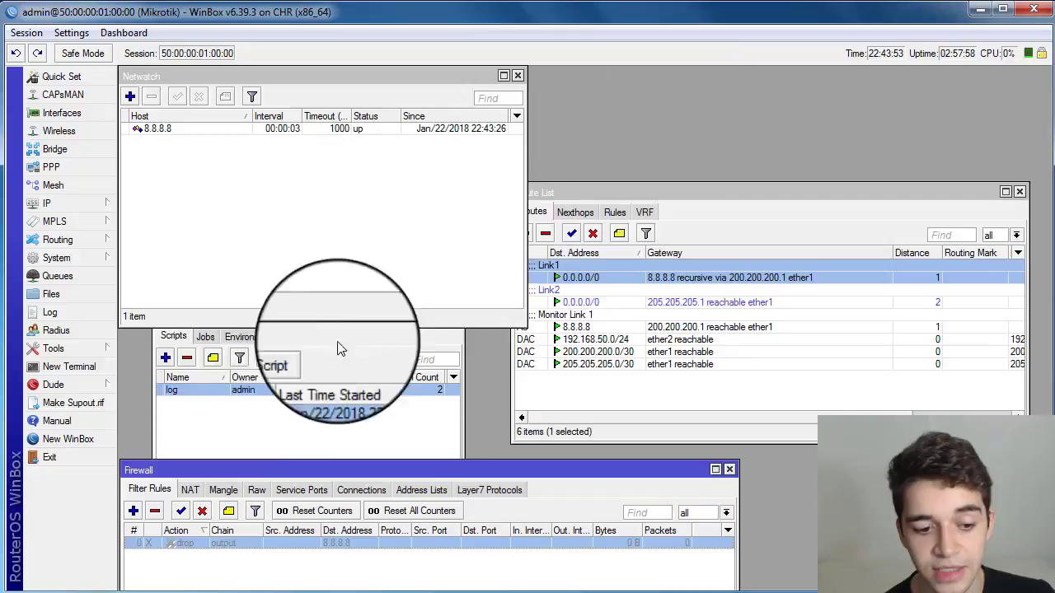
# Enable the output drop rule for 8.8.8.8 to simulate a Link1 failure, and check the Link1 and Link2 default routes
pyautogui.click(181, 511)
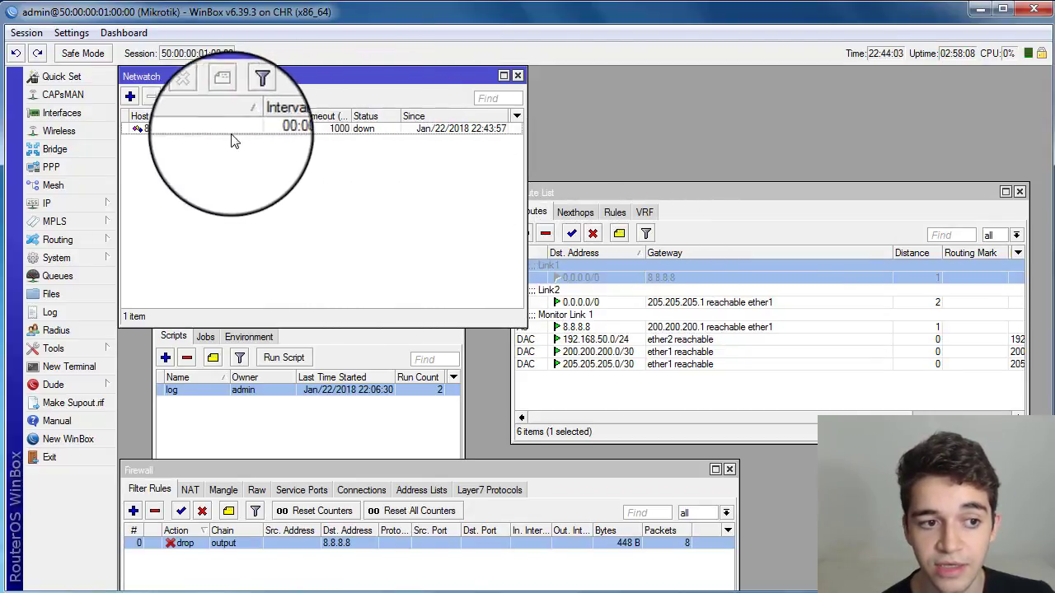
pyautogui.click(642, 275)
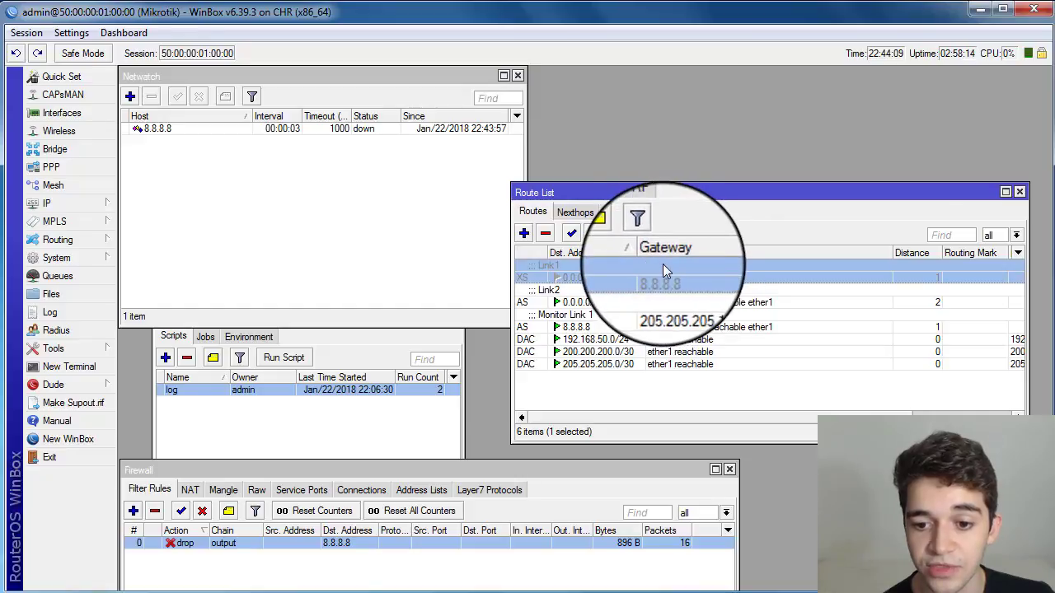
pyautogui.click(581, 303)
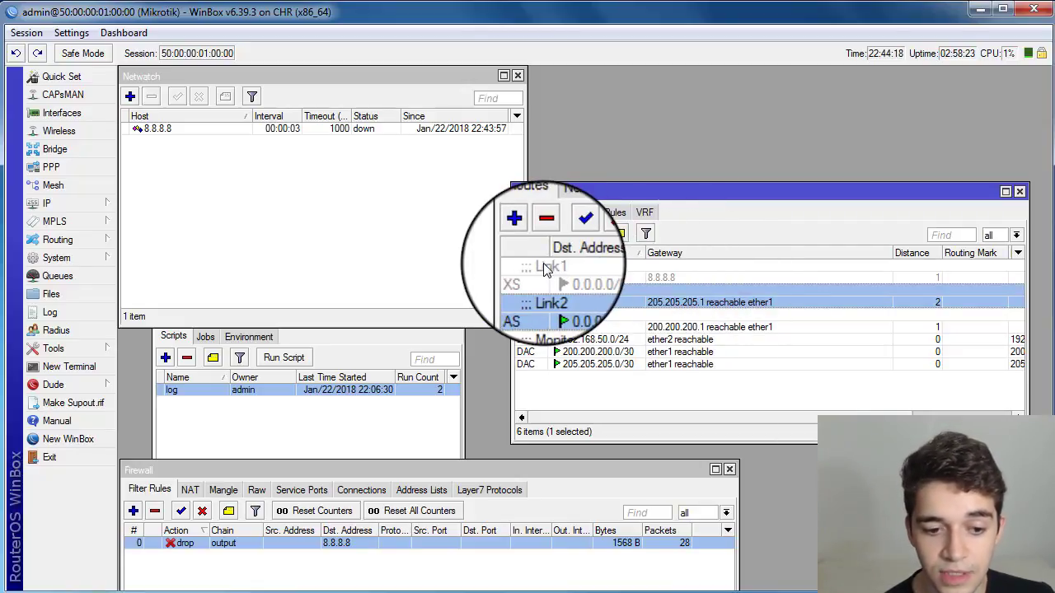
# Disable the output drop rule for 8.8.8.8, and open the IP address list beside the Route List
pyautogui.moveTo(544, 269)
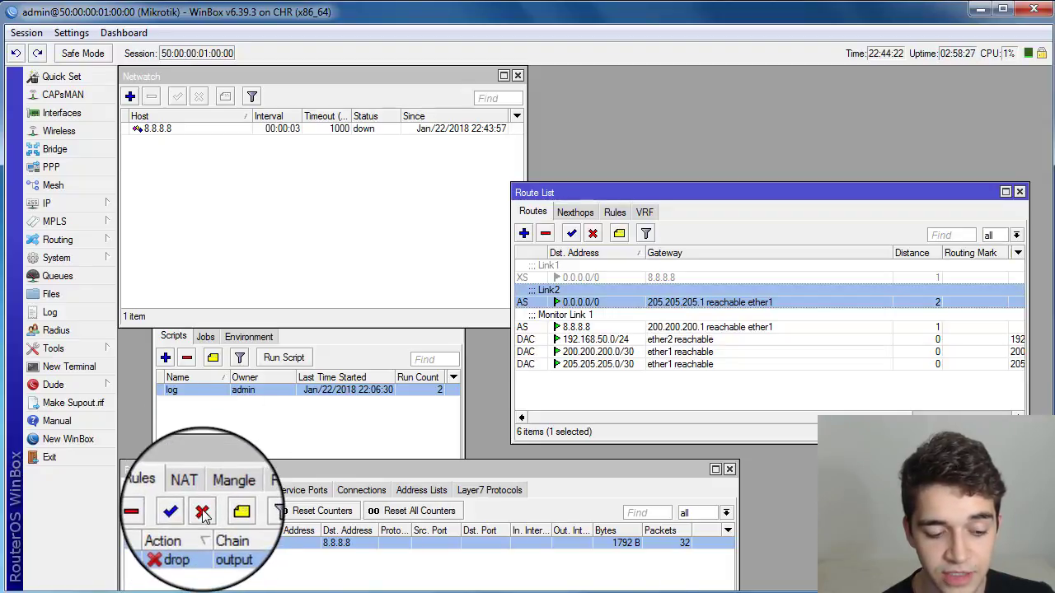
pyautogui.click(201, 510)
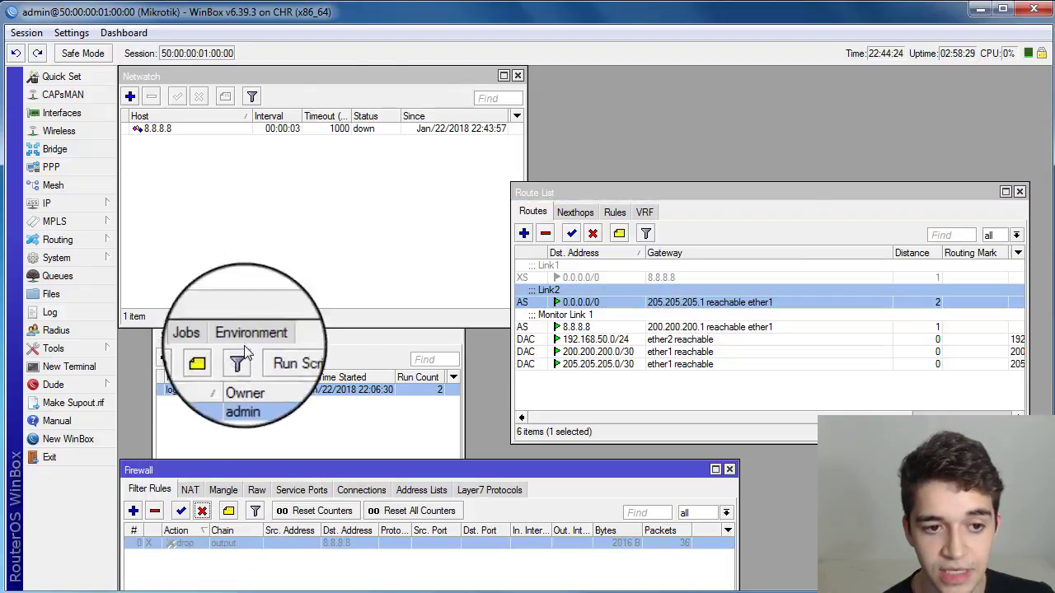
pyautogui.click(46, 203)
pyautogui.click(189, 239)
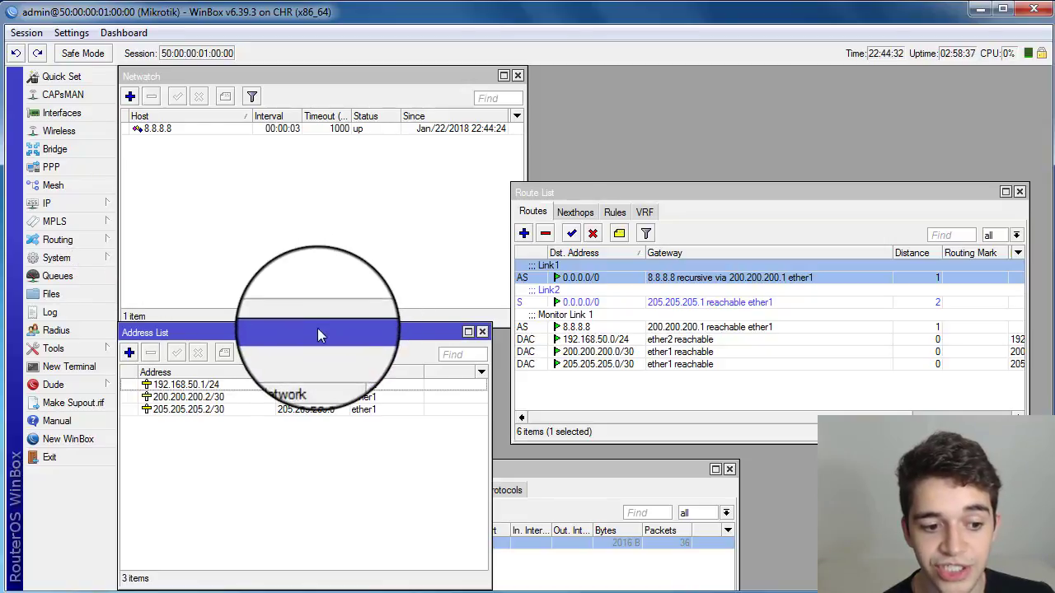
pyautogui.moveTo(317, 330); pyautogui.dragTo(320, 295)
# Disable the 200.200.200.2/30 address on ether1 to simulate a Link1 outage, and close the address list
pyautogui.click(657, 327)
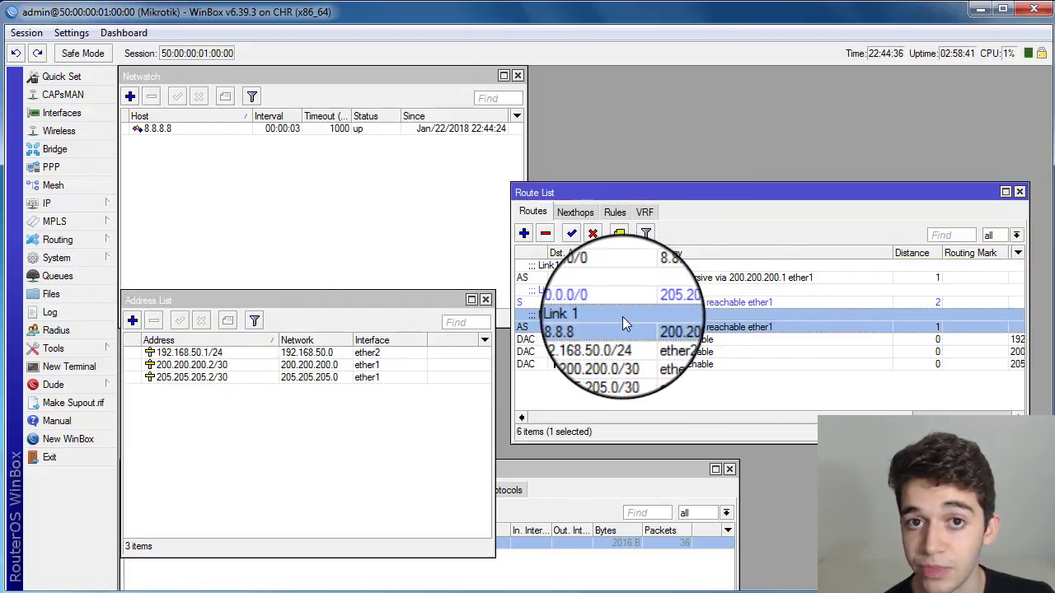
pyautogui.click(192, 364)
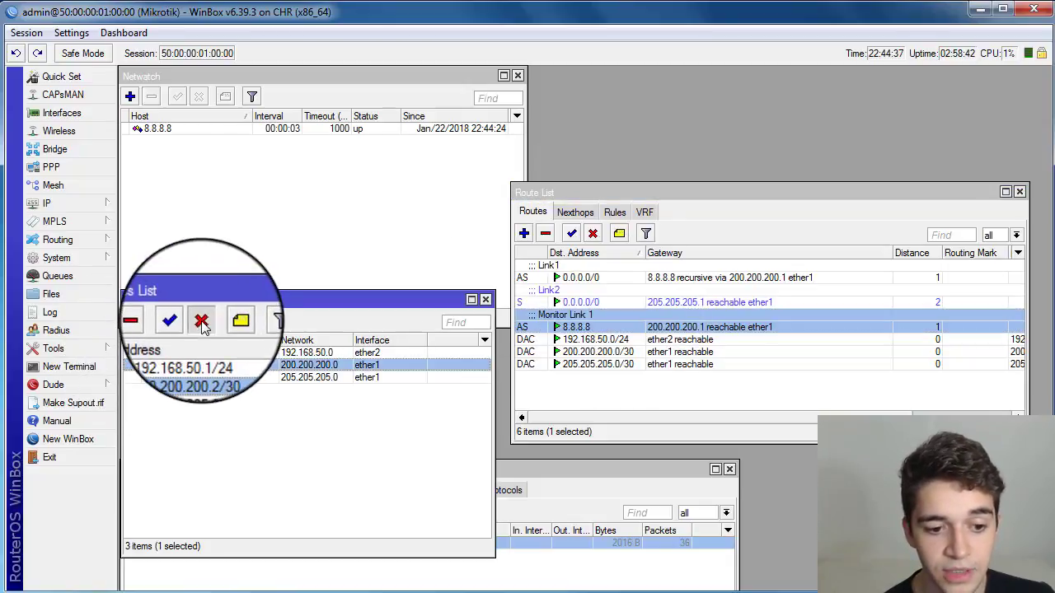
pyautogui.click(202, 323)
pyautogui.moveTo(334, 296); pyautogui.dragTo(337, 313)
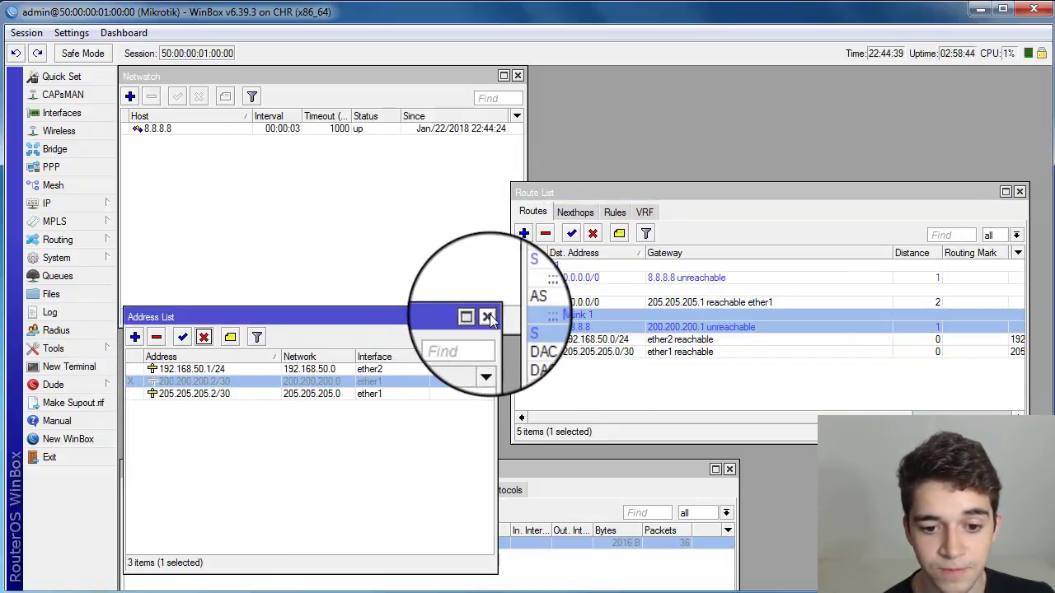
pyautogui.click(489, 318)
# Compare the state of the Link1 and Link2 default routes with the Netwatch status of 8.8.8.8
pyautogui.click(662, 277)
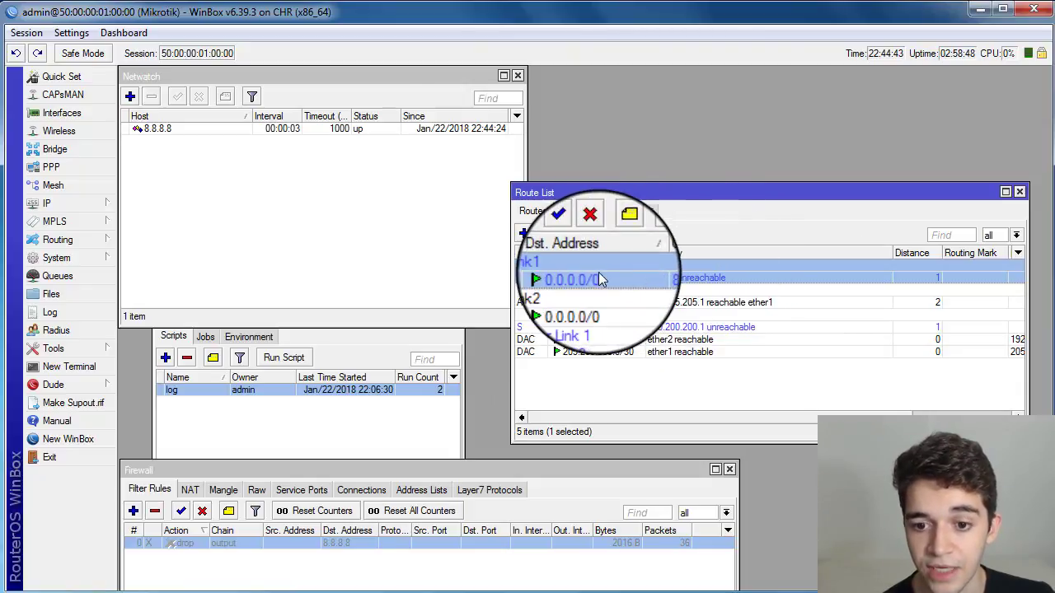
pyautogui.click(362, 145)
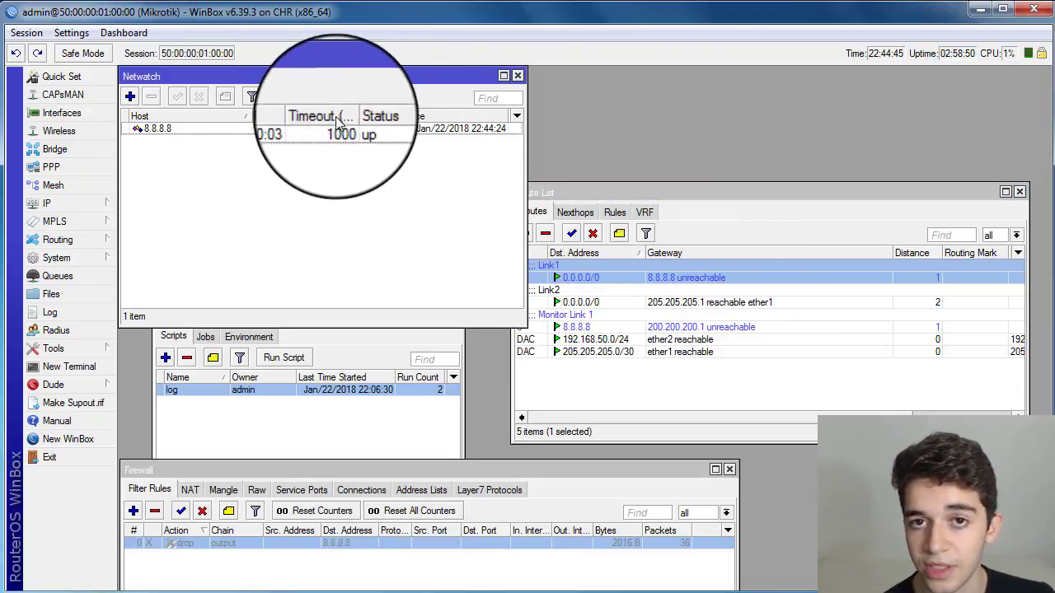
pyautogui.click(633, 281)
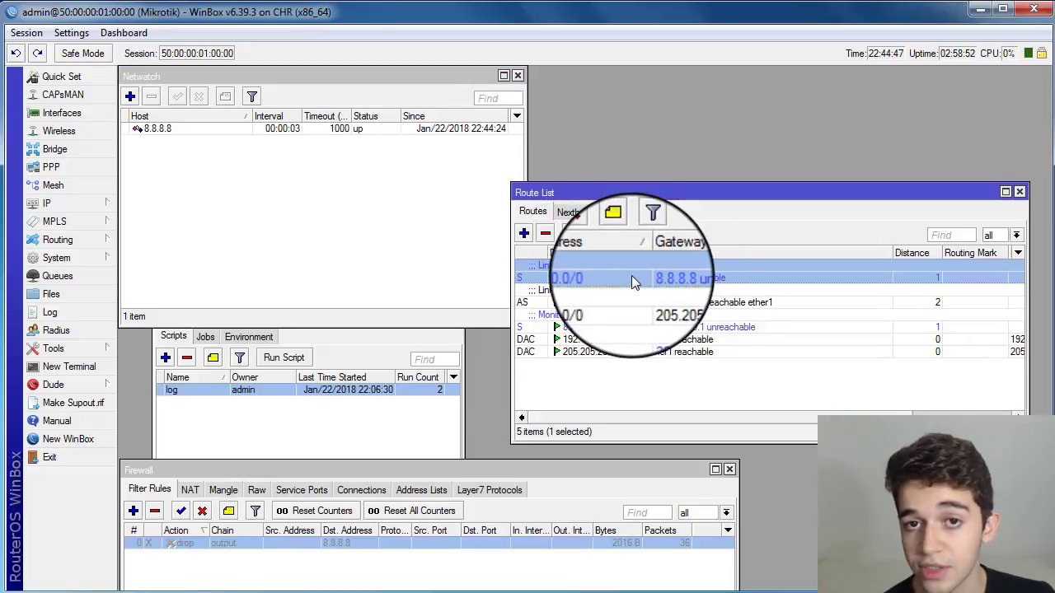
pyautogui.click(683, 295)
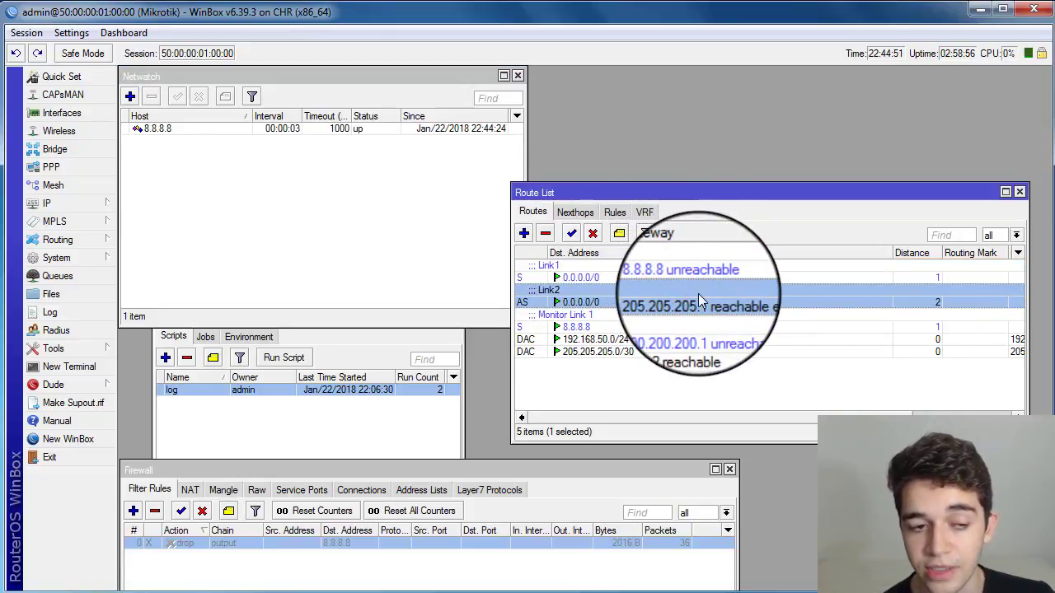
pyautogui.click(361, 132)
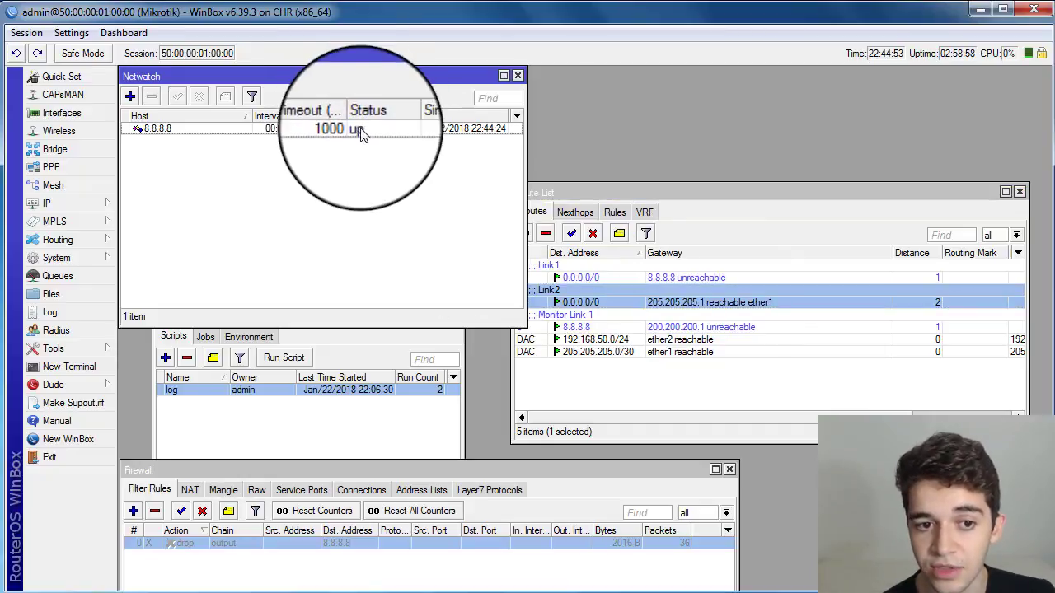
# Start a new firewall filter rule with chain output and destination address 8.8.8.8
pyautogui.click(135, 512)
pyautogui.click(474, 97)
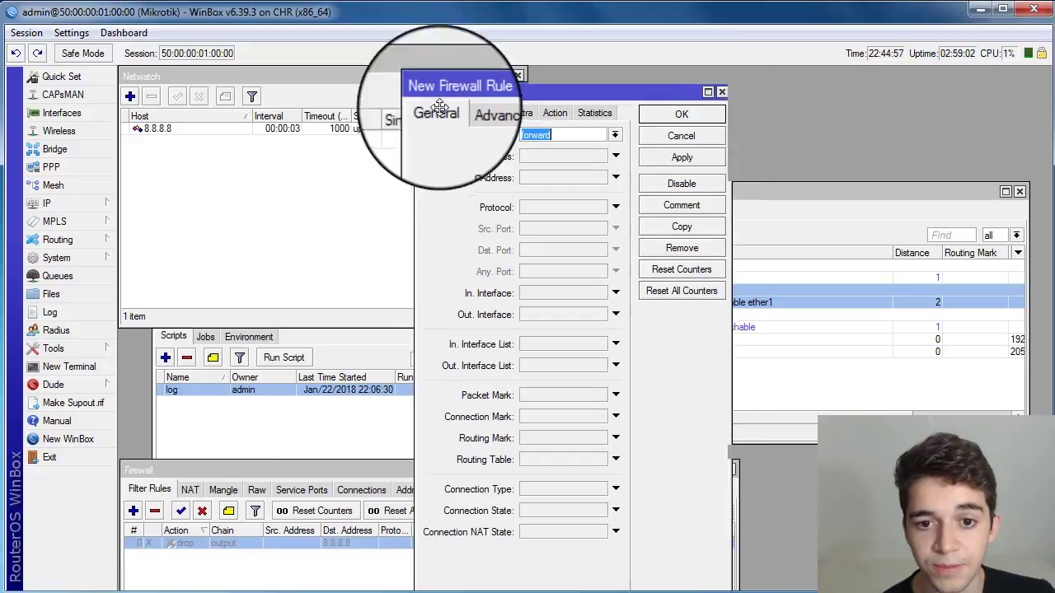
pyautogui.moveTo(501, 75); pyautogui.dragTo(326, 171)
pyautogui.click(375, 214)
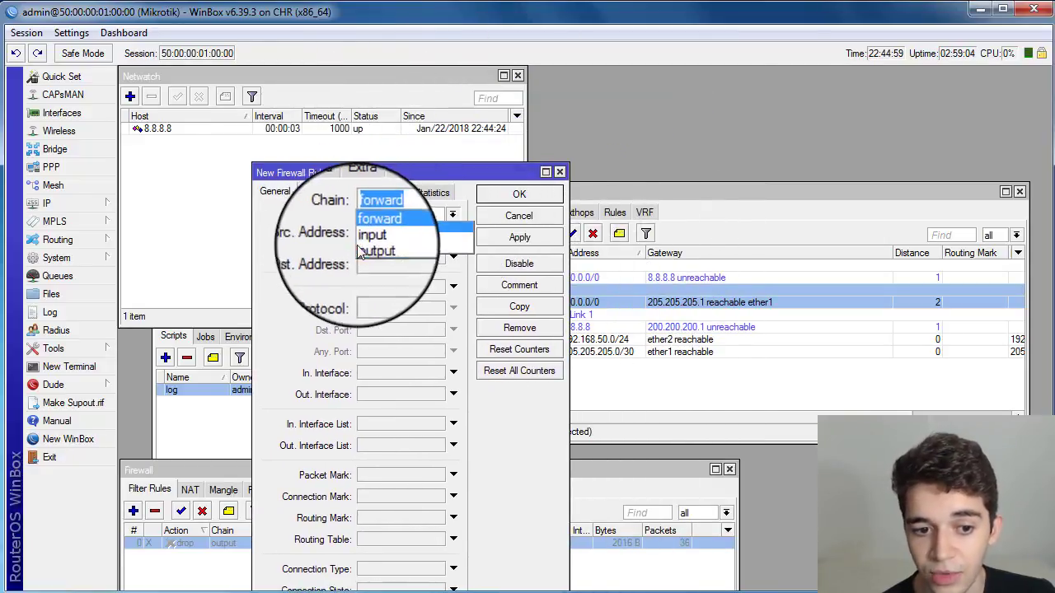
pyautogui.click(371, 250)
pyautogui.click(381, 258)
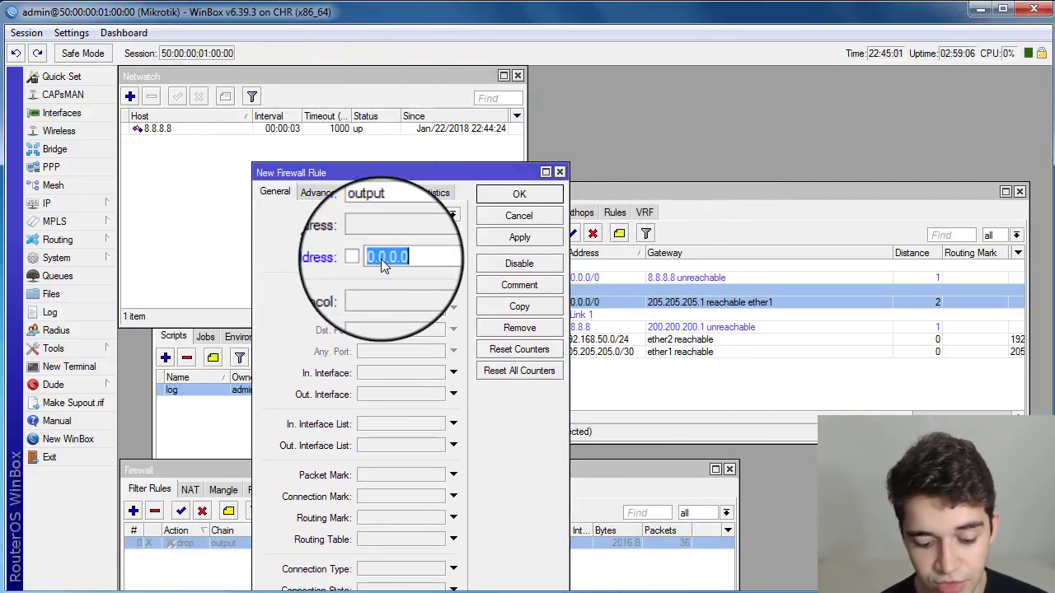
pyautogui.write('8.8.8.8')
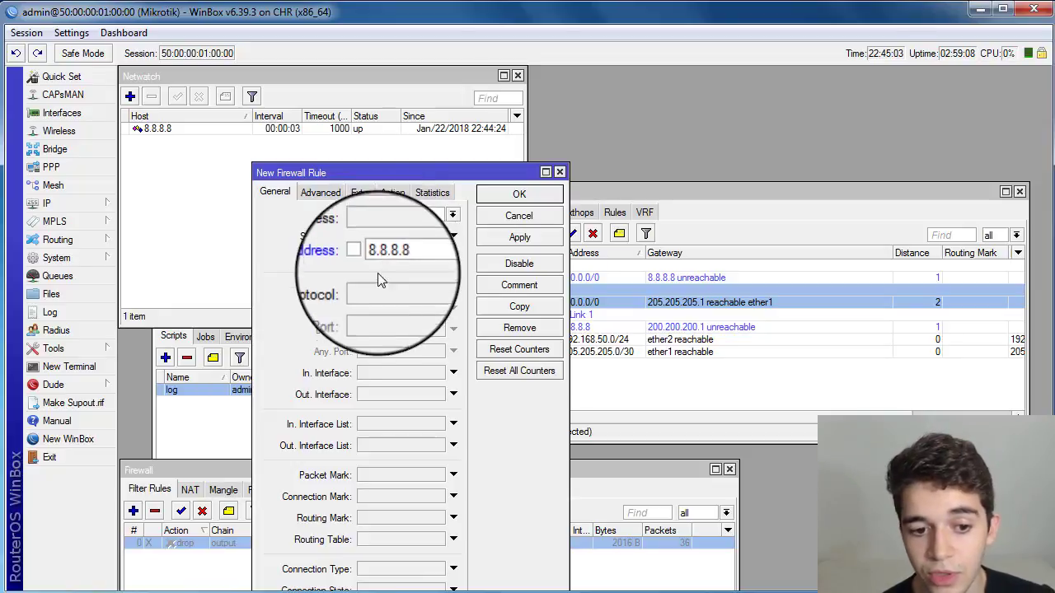
# Set the new firewall rule's protocol to icmp and its out interface to ether1
pyautogui.click(376, 286)
pyautogui.click(438, 288)
pyautogui.scroll(2, 412, 321)
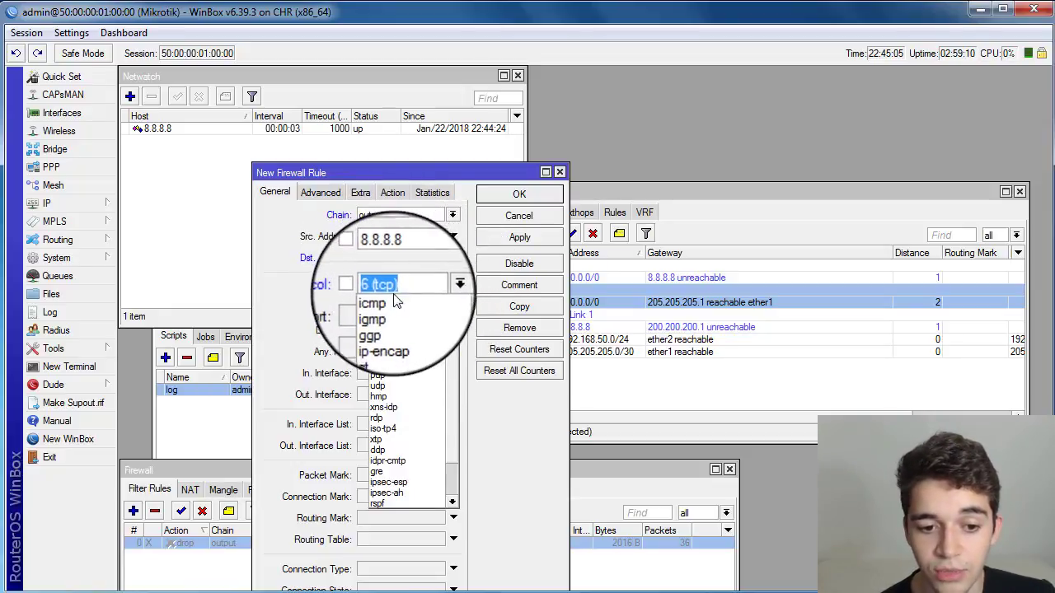
pyautogui.click(384, 300)
pyautogui.click(401, 287)
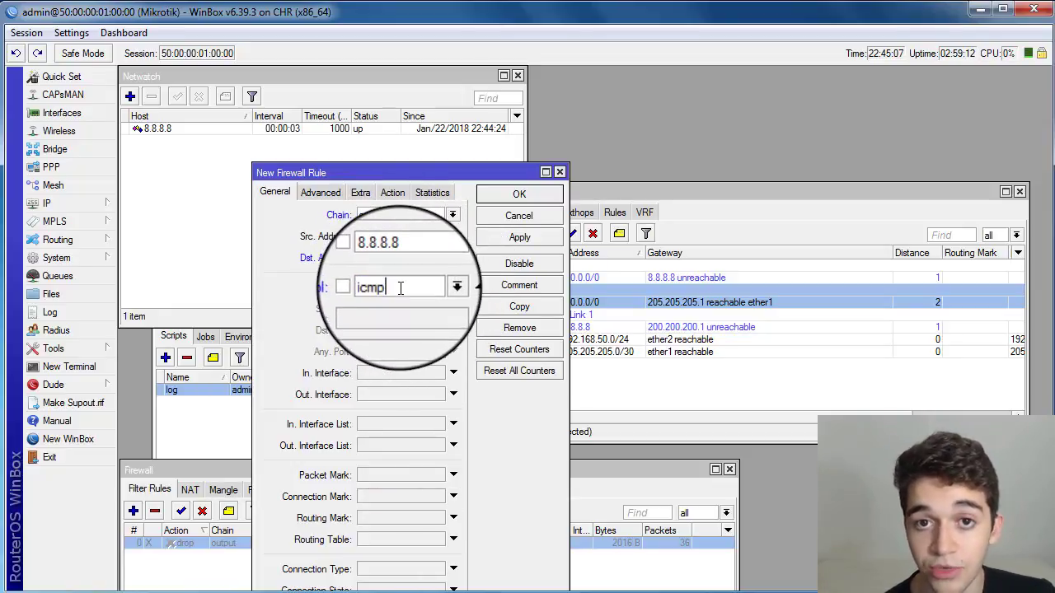
pyautogui.click(361, 400)
pyautogui.click(438, 393)
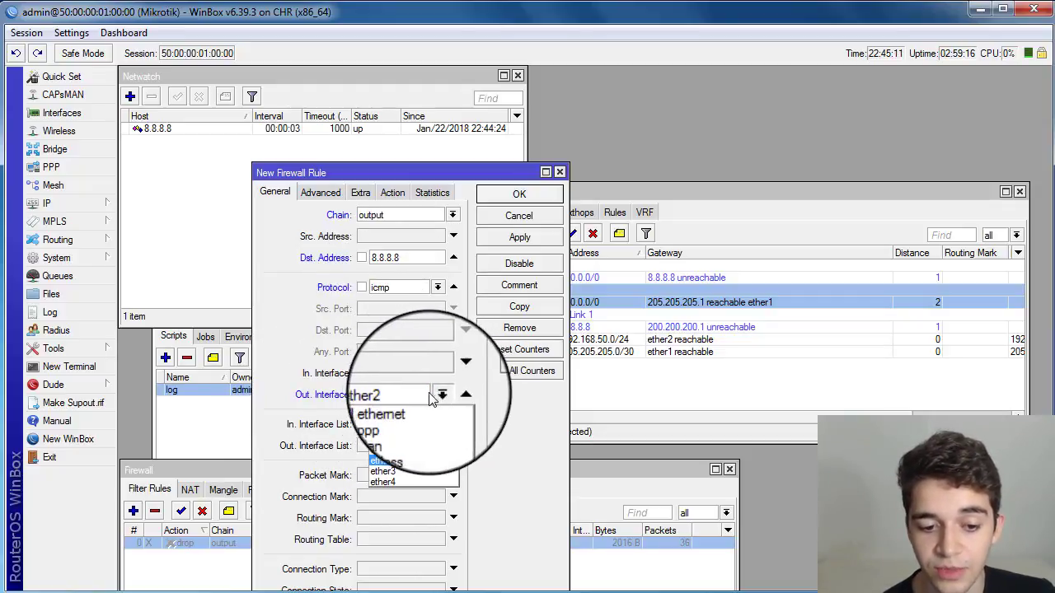
pyautogui.click(394, 455)
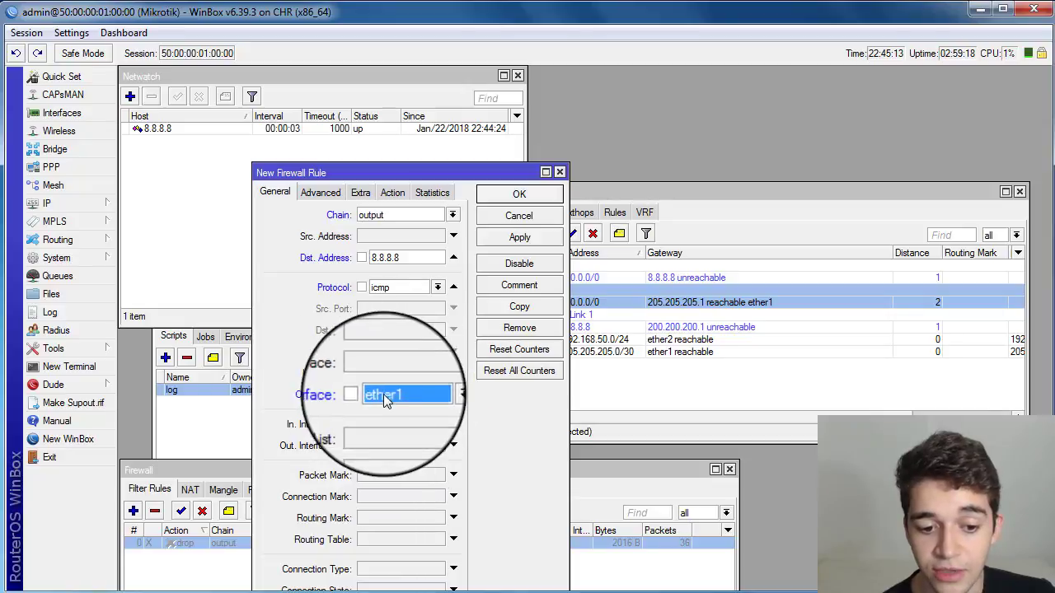
# Set the new rule's action to drop and negate its ether1 out interface, and discard the rule
pyautogui.click(393, 192)
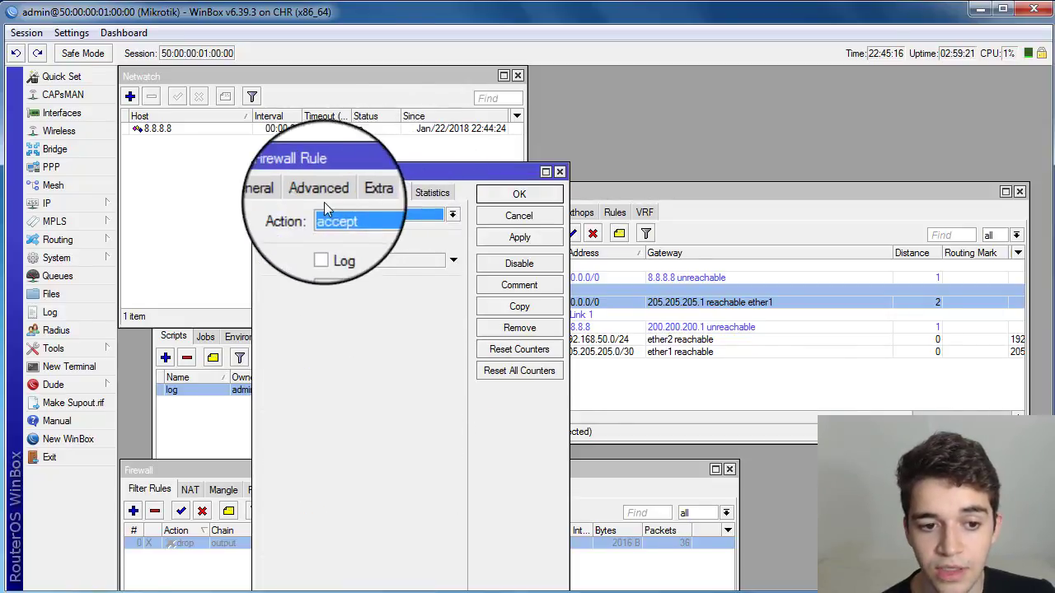
pyautogui.click(333, 215)
pyautogui.click(330, 260)
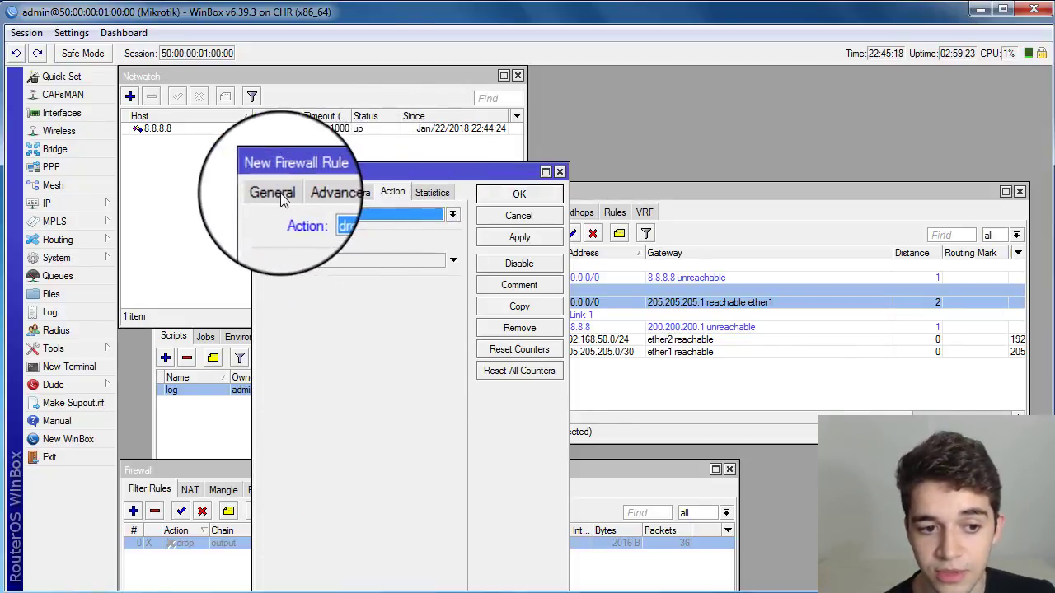
pyautogui.click(275, 192)
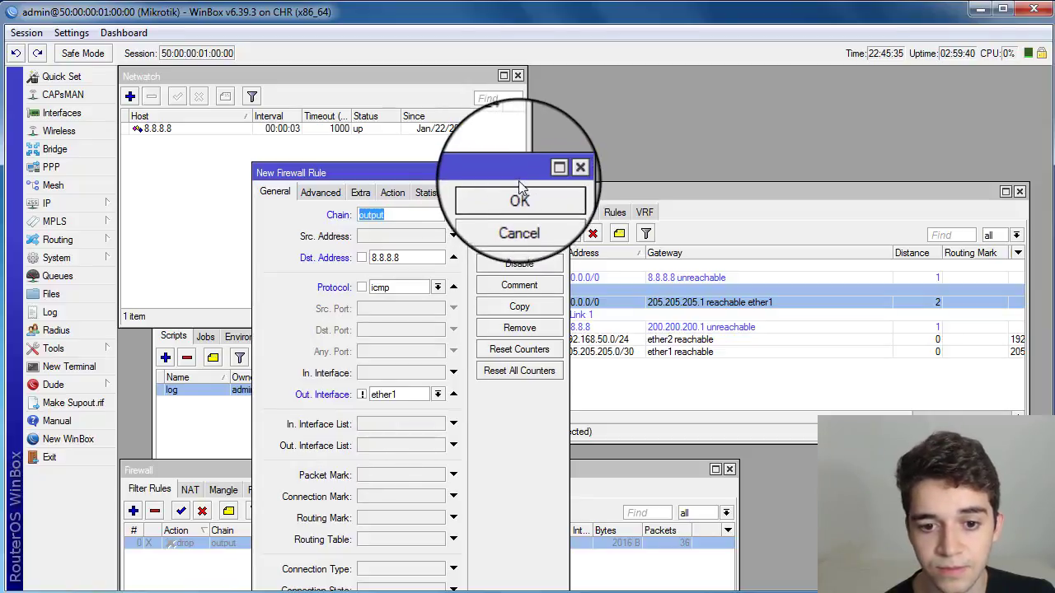
pyautogui.click(518, 220)
# Recheck the Link1 default route's gateway against the Netwatch status while the Link1 address is disabled
pyautogui.click(586, 277)
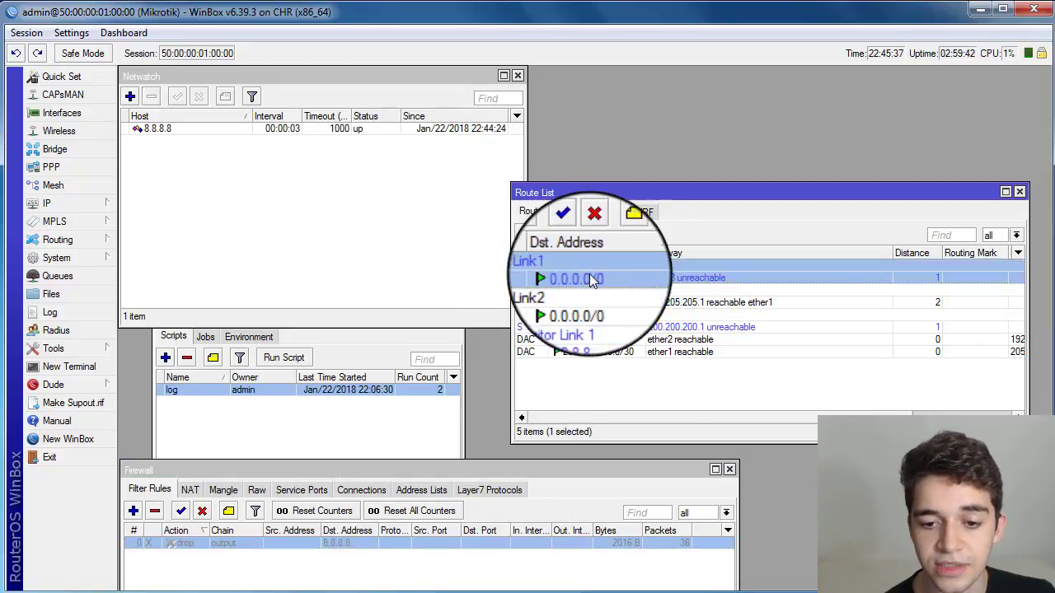
pyautogui.click(361, 157)
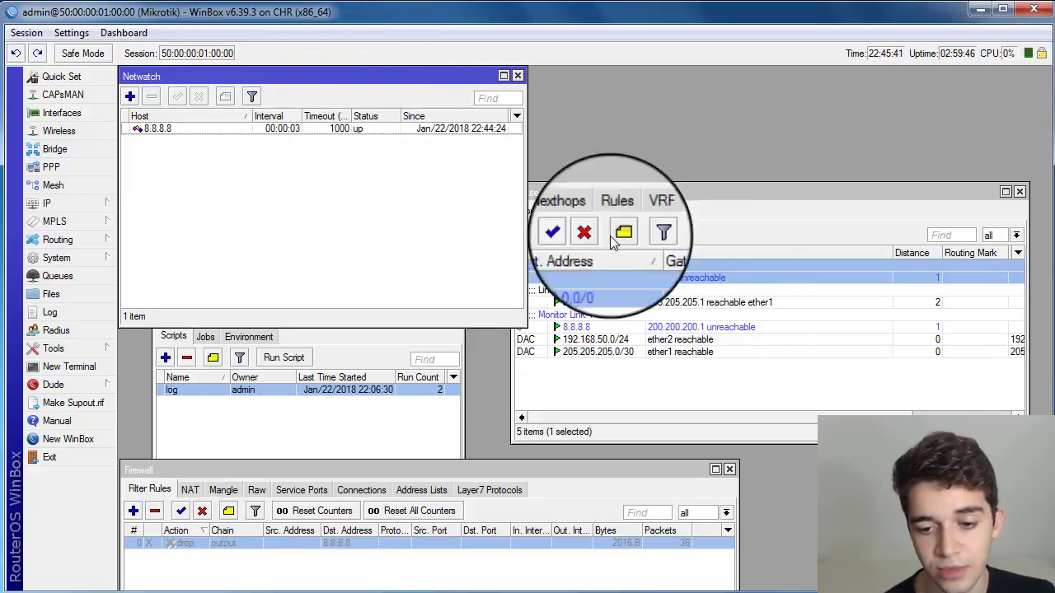
pyautogui.click(674, 280)
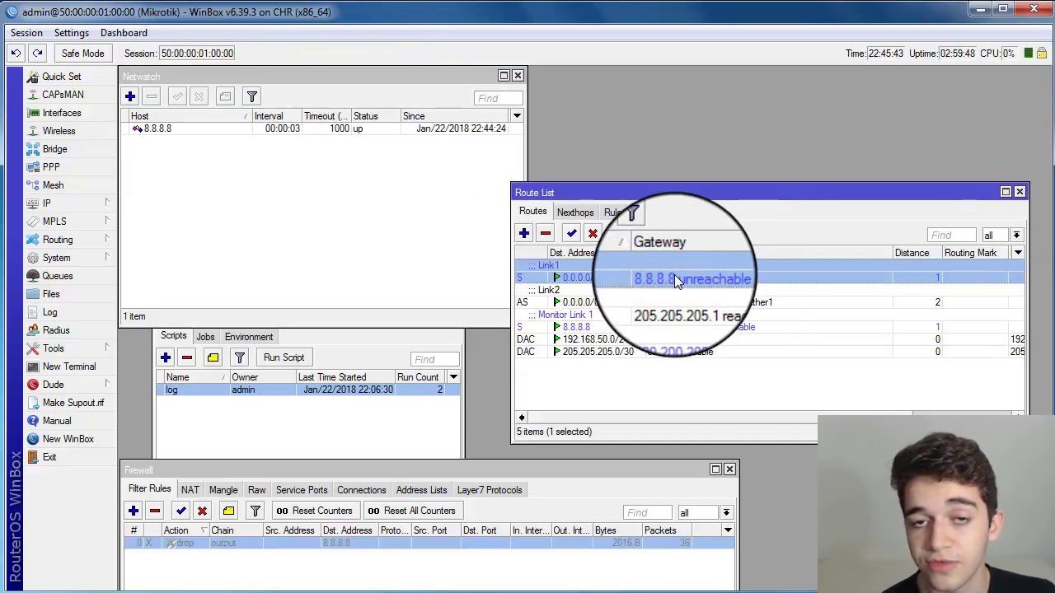
# Re-enable the 200.200.200.2/30 address on ether1, close the address list, and check the default routes
pyautogui.click(79, 202)
pyautogui.click(161, 244)
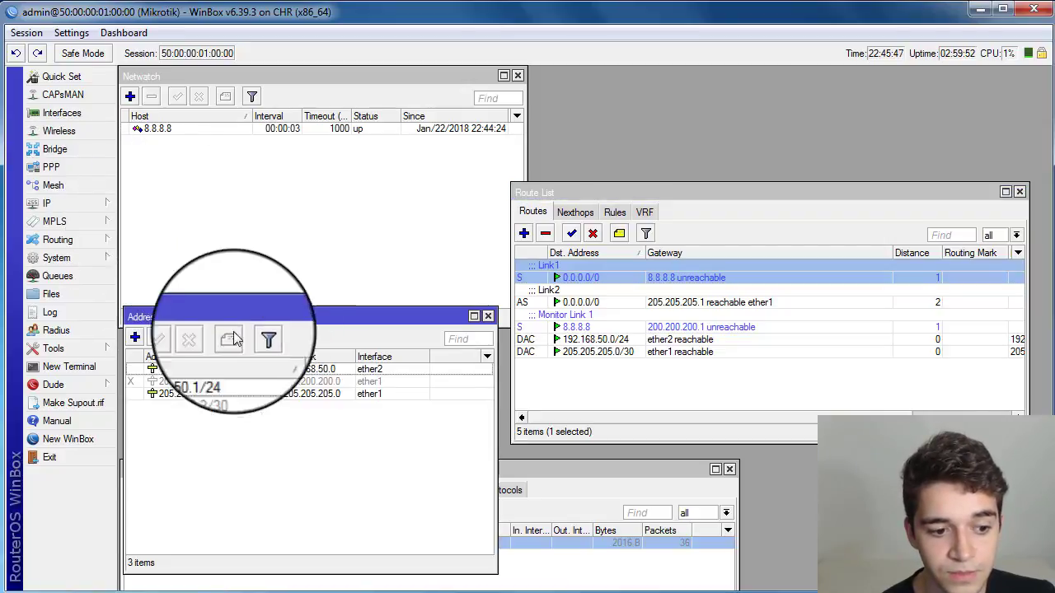
pyautogui.click(169, 382)
pyautogui.click(183, 340)
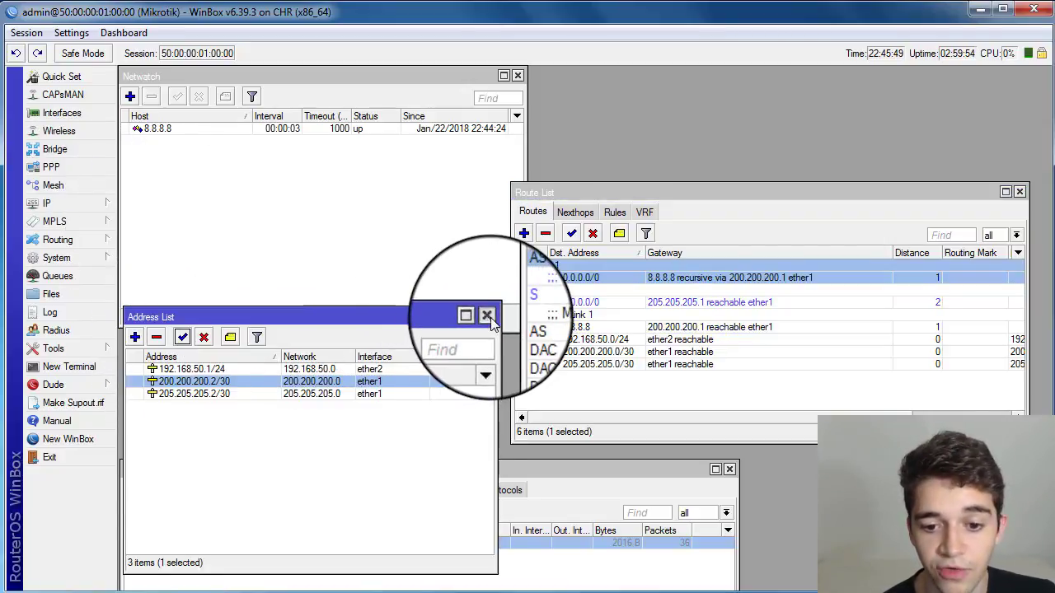
pyautogui.click(488, 316)
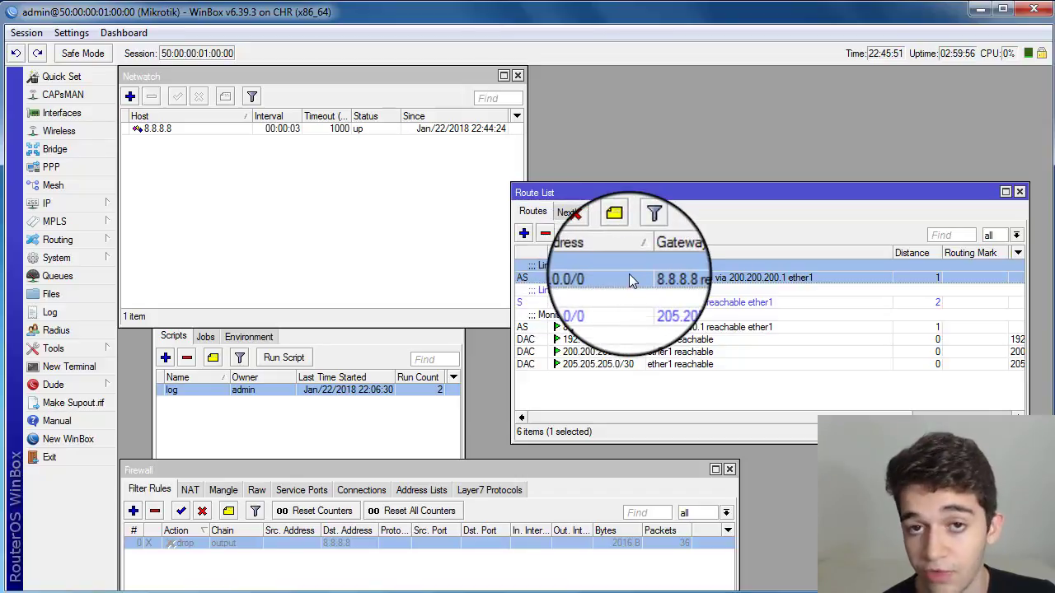
pyautogui.click(621, 300)
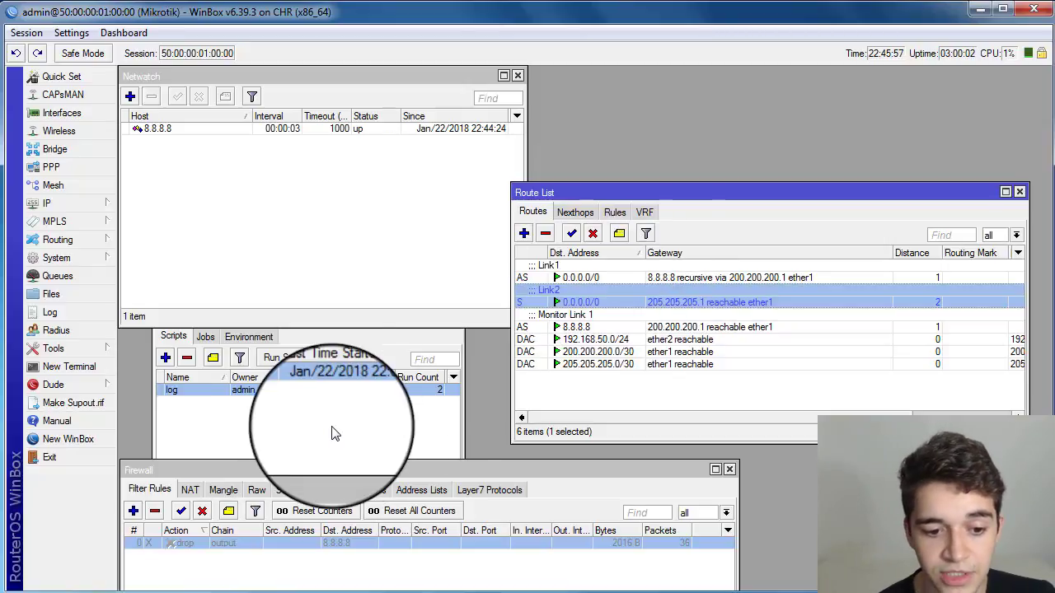
# Close the script list and move the Firewall window slightly up
pyautogui.click(388, 408)
pyautogui.click(455, 316)
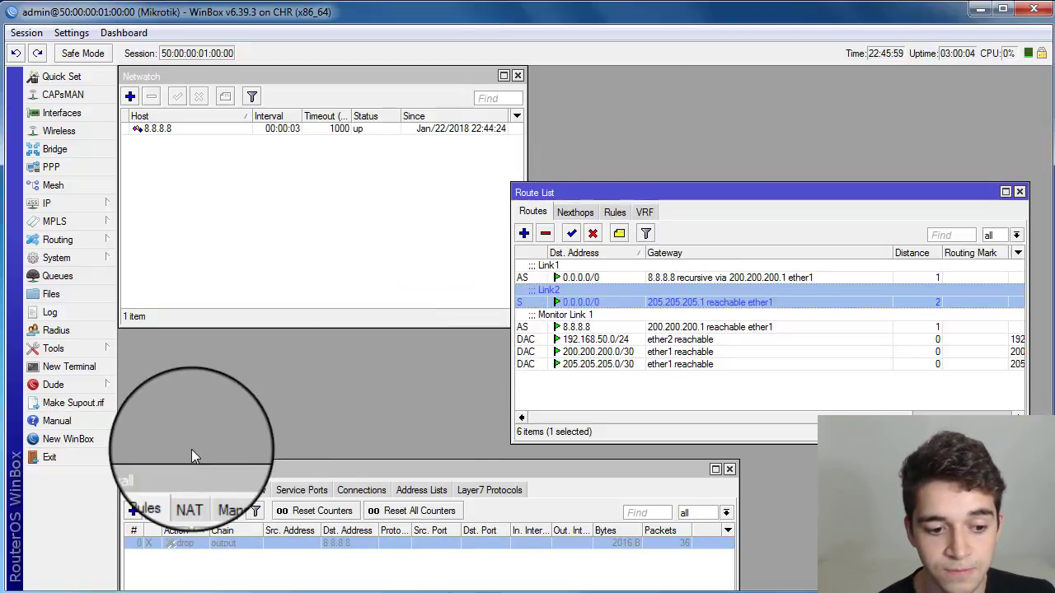
pyautogui.moveTo(194, 467); pyautogui.dragTo(191, 458)
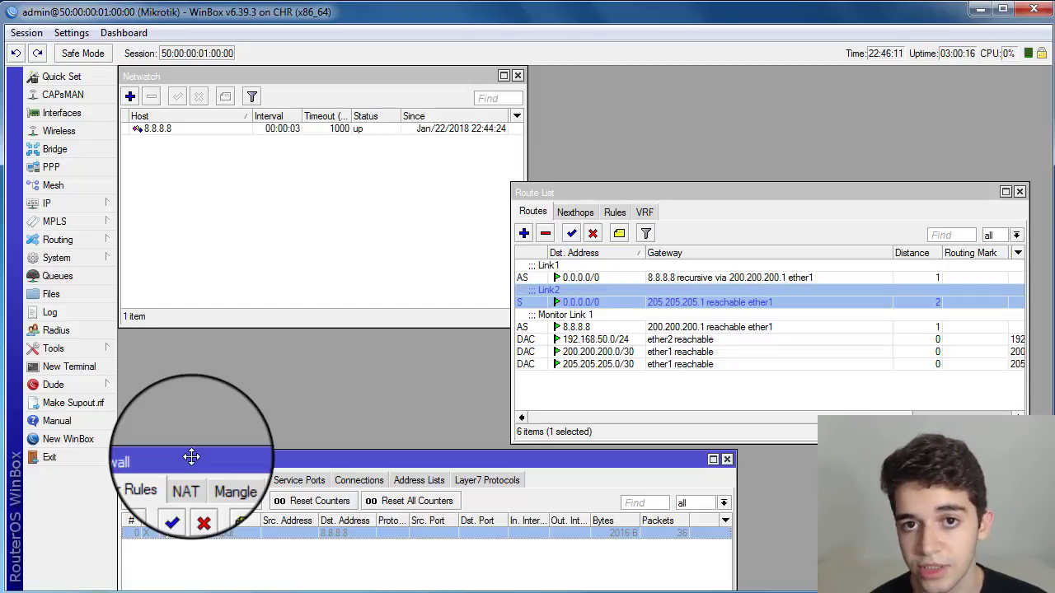
# Review the 8.8.8.8 Netwatch host's settings and its On Up and On Down scripts, including the Link1 route comment
pyautogui.doubleClick(194, 128)
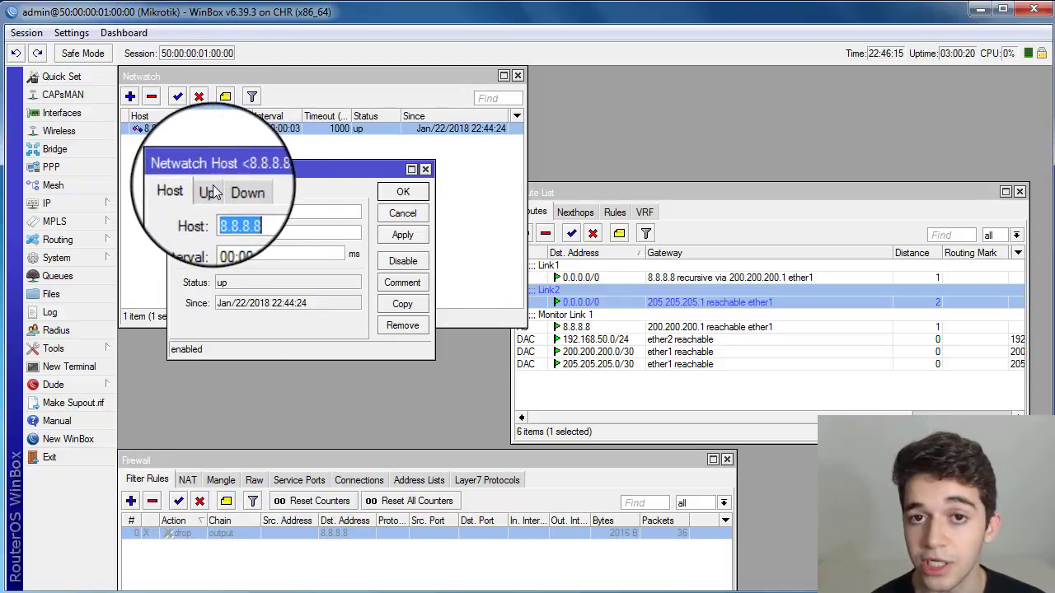
pyautogui.click(212, 189)
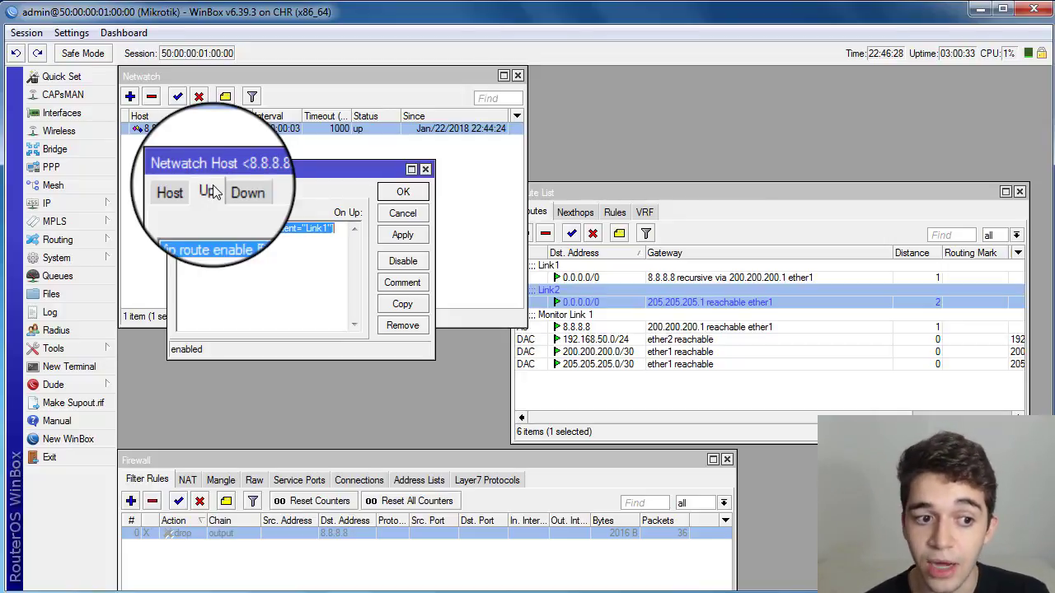
pyautogui.click(202, 191)
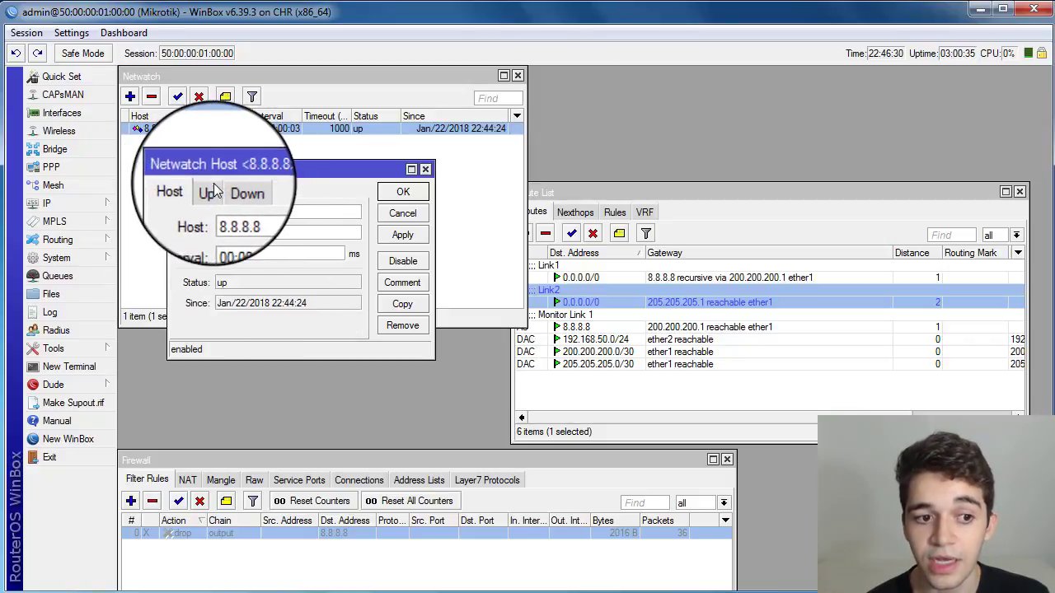
pyautogui.click(214, 190)
pyautogui.click(234, 188)
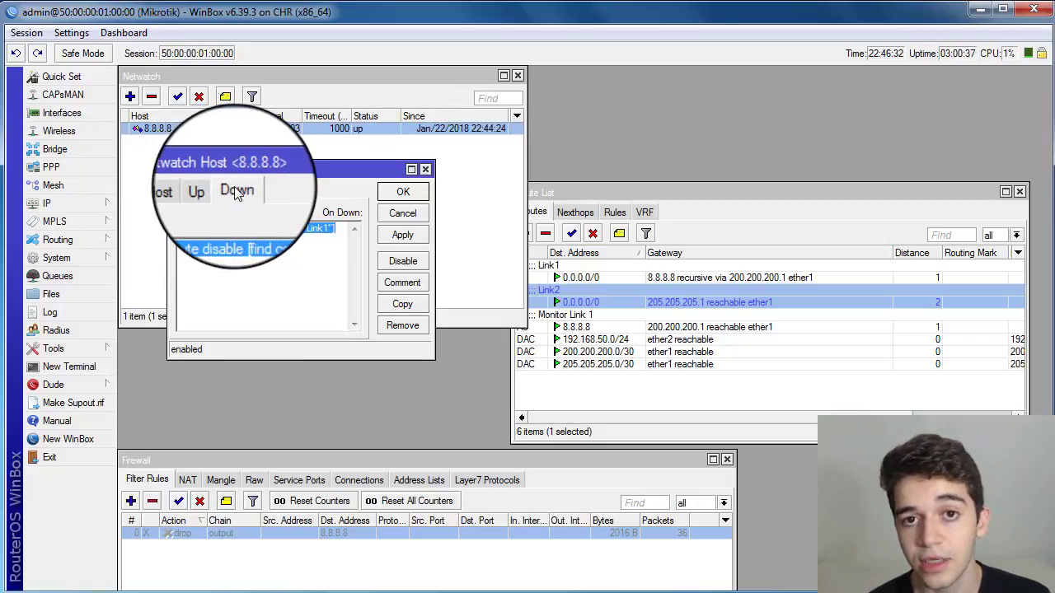
pyautogui.click(211, 190)
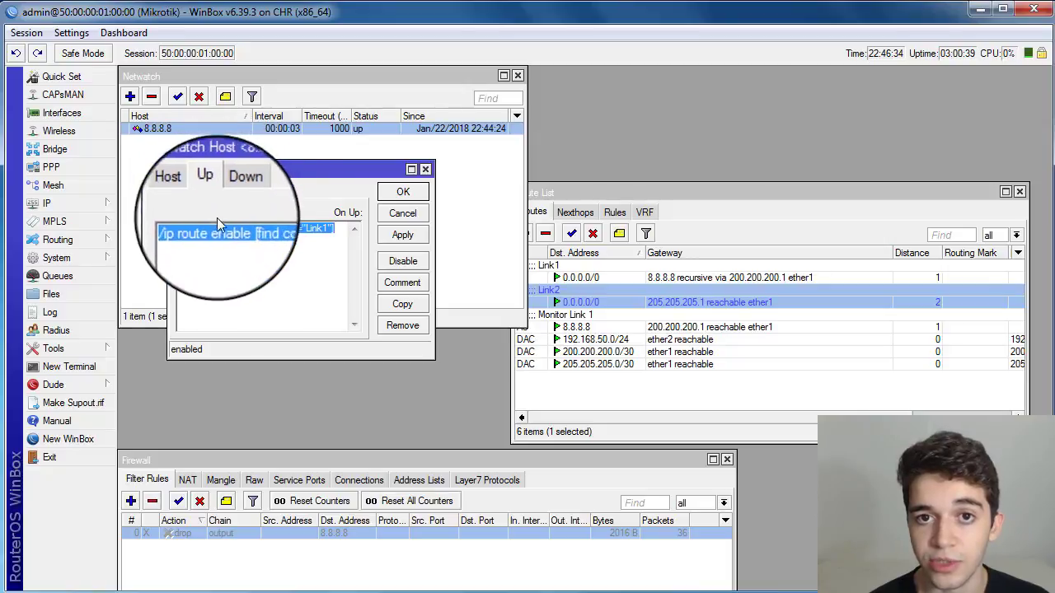
pyautogui.click(338, 230)
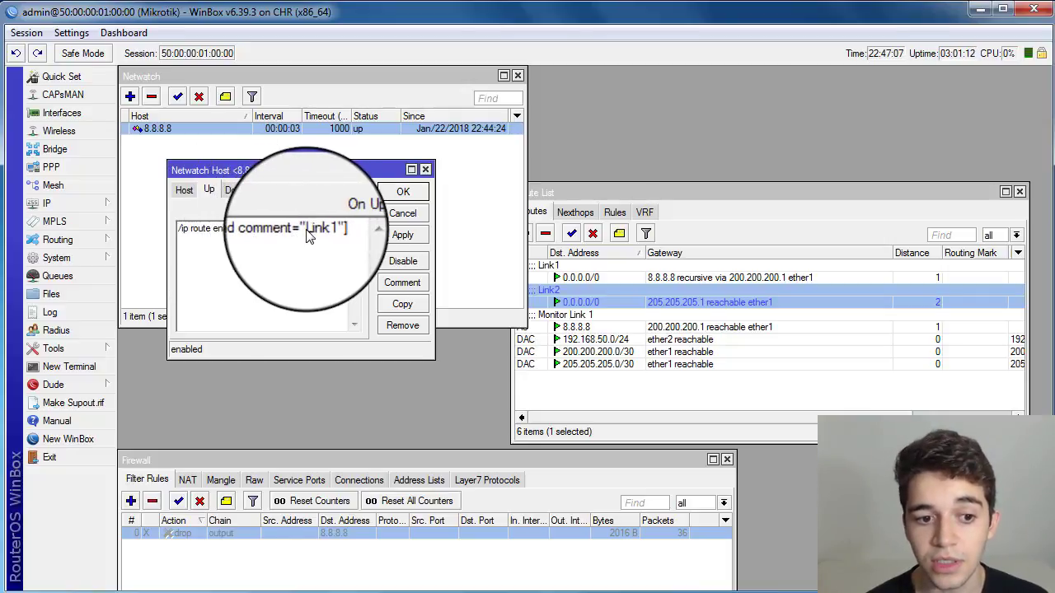
pyautogui.doubleClick(327, 232)
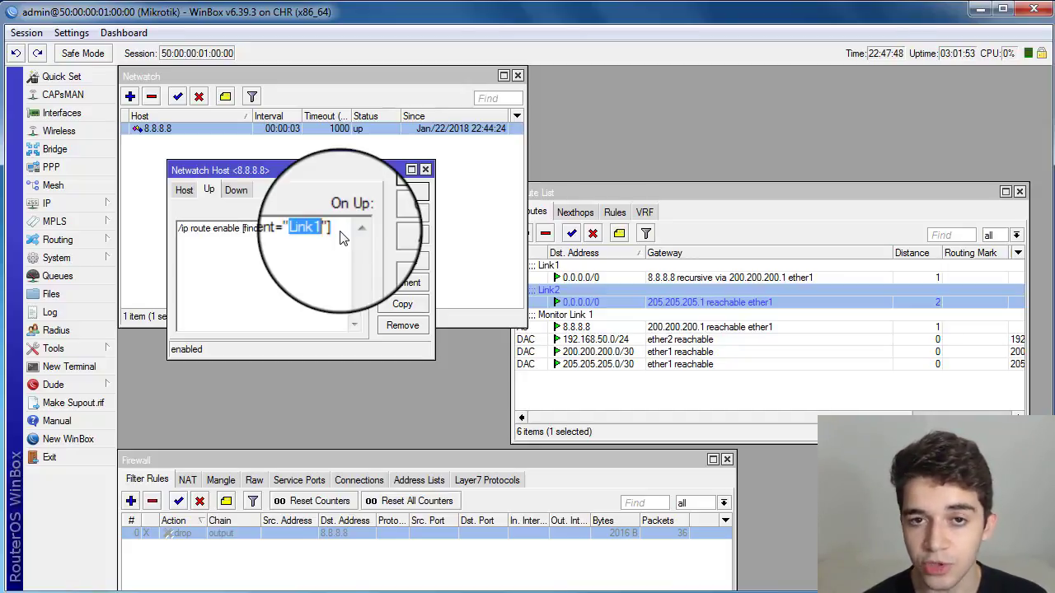
pyautogui.click(184, 190)
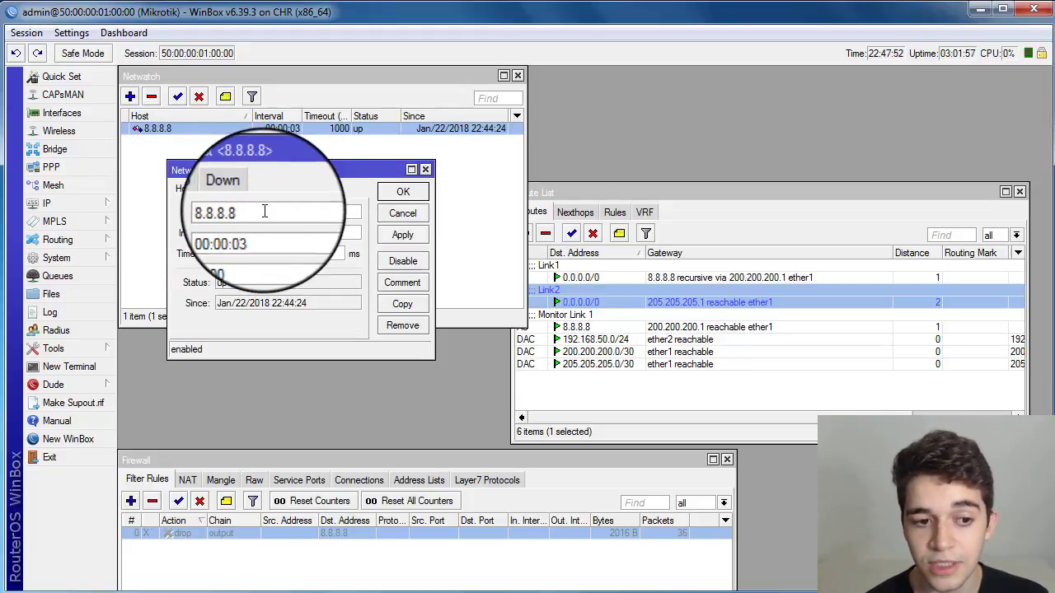